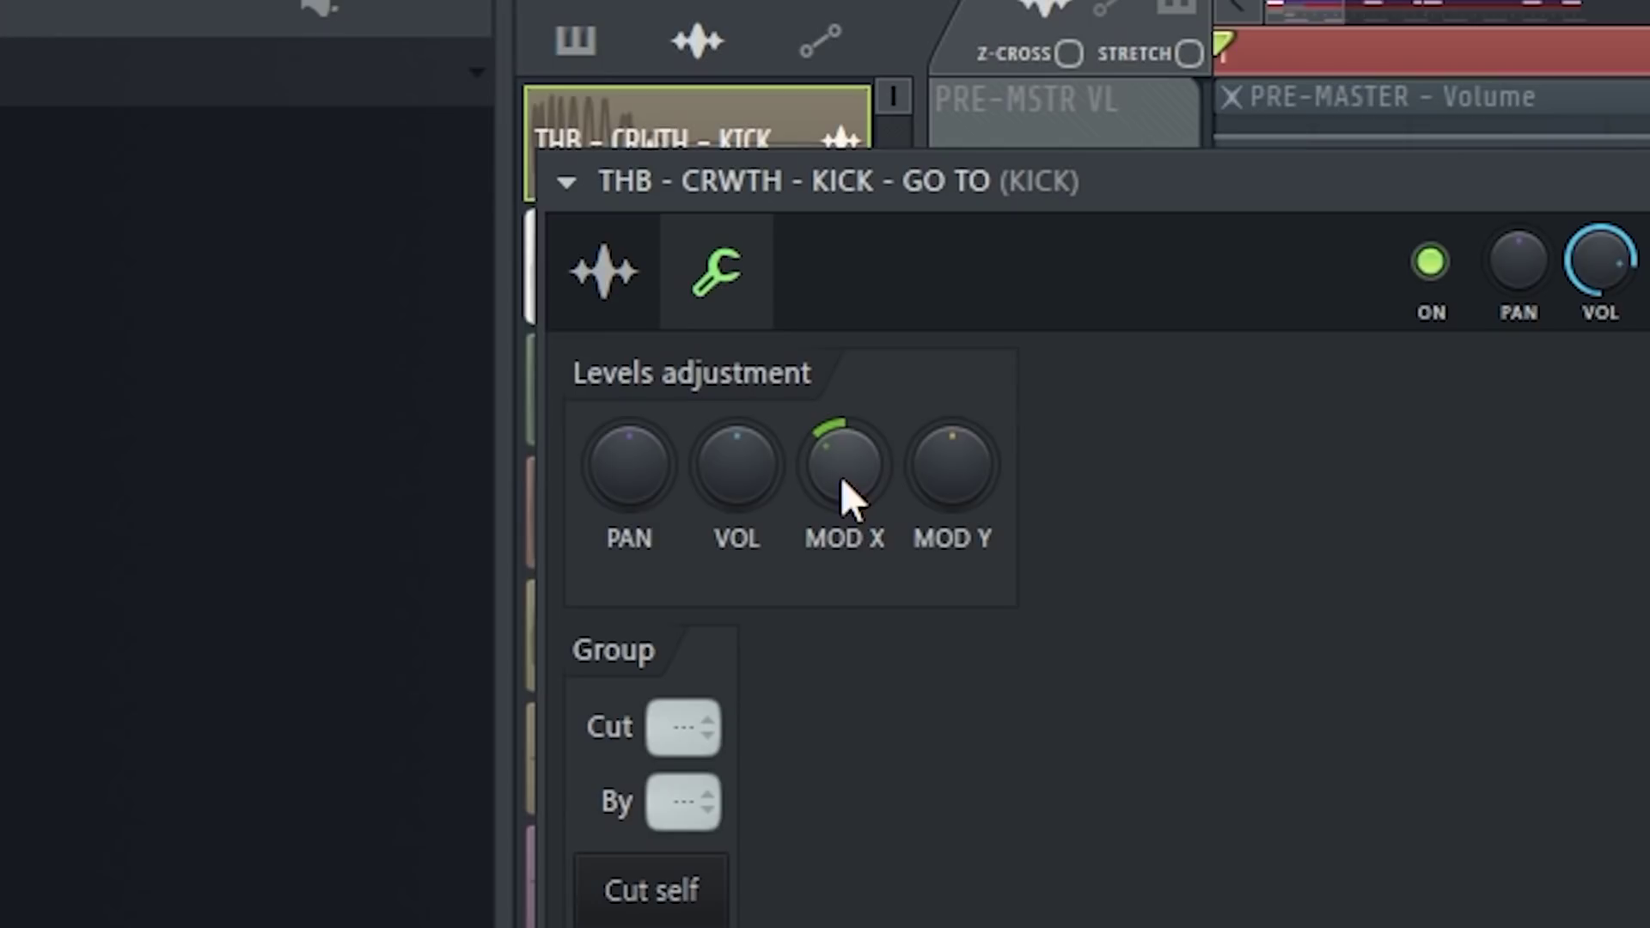
Check the Mod X level adjustment of the kick sample, and open the snare clip's channel settings
right_click(844, 476)
left_click(857, 485)
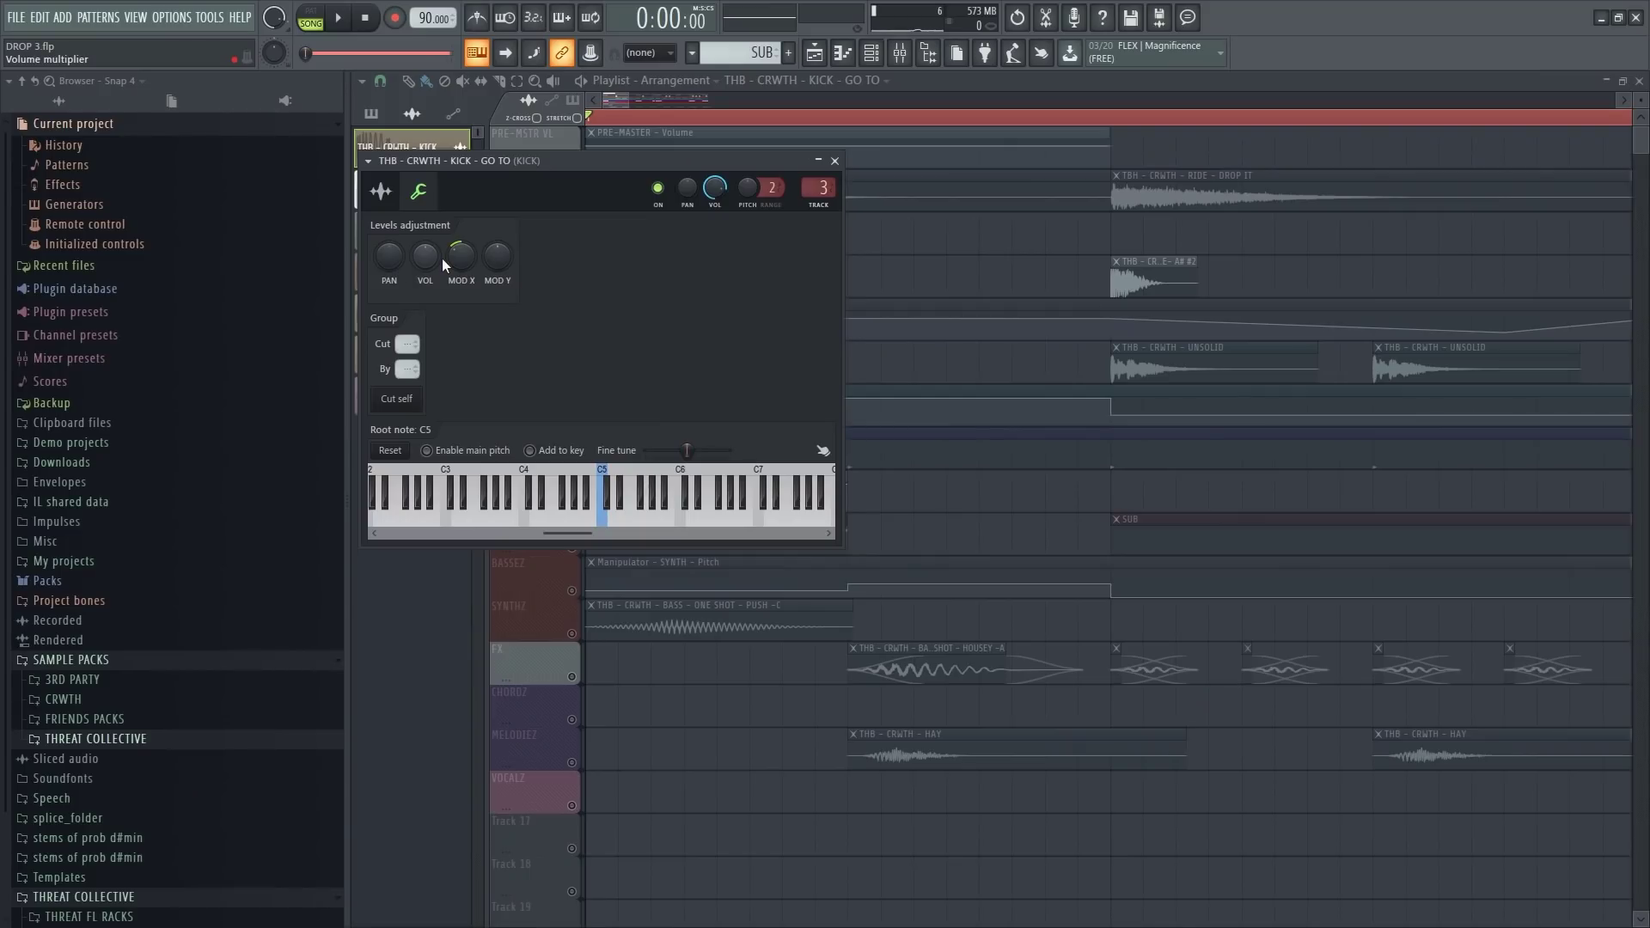
double_click(1171, 269)
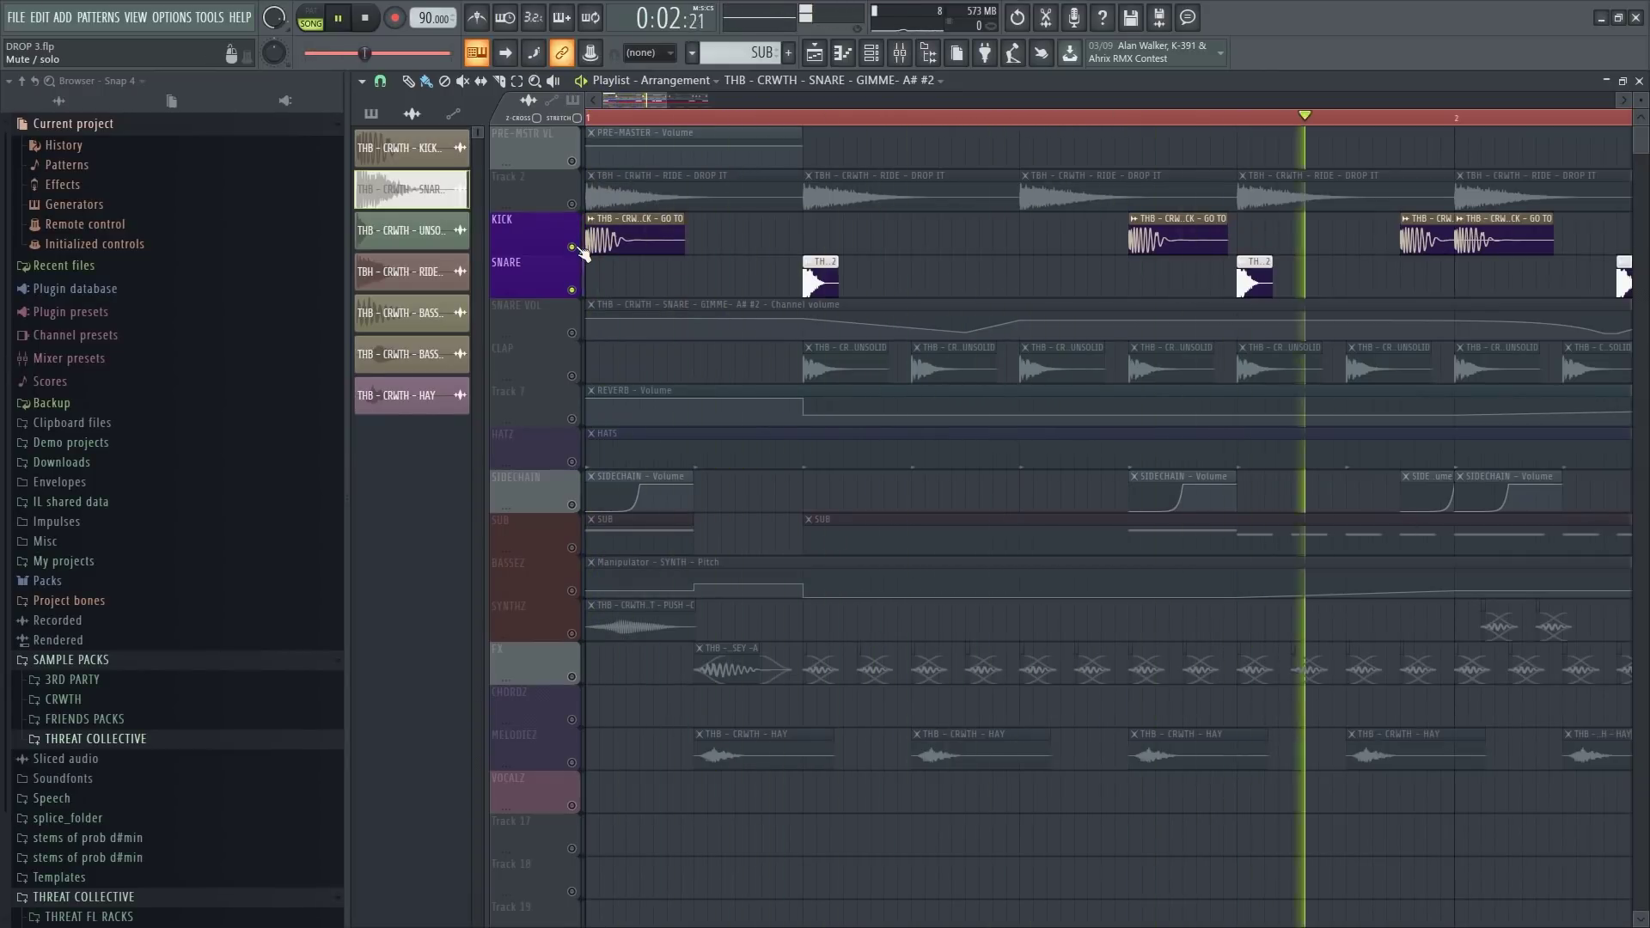
Unmute the HATZ and CLAP tracks and play them together with the kick and snare
left_click(573, 462)
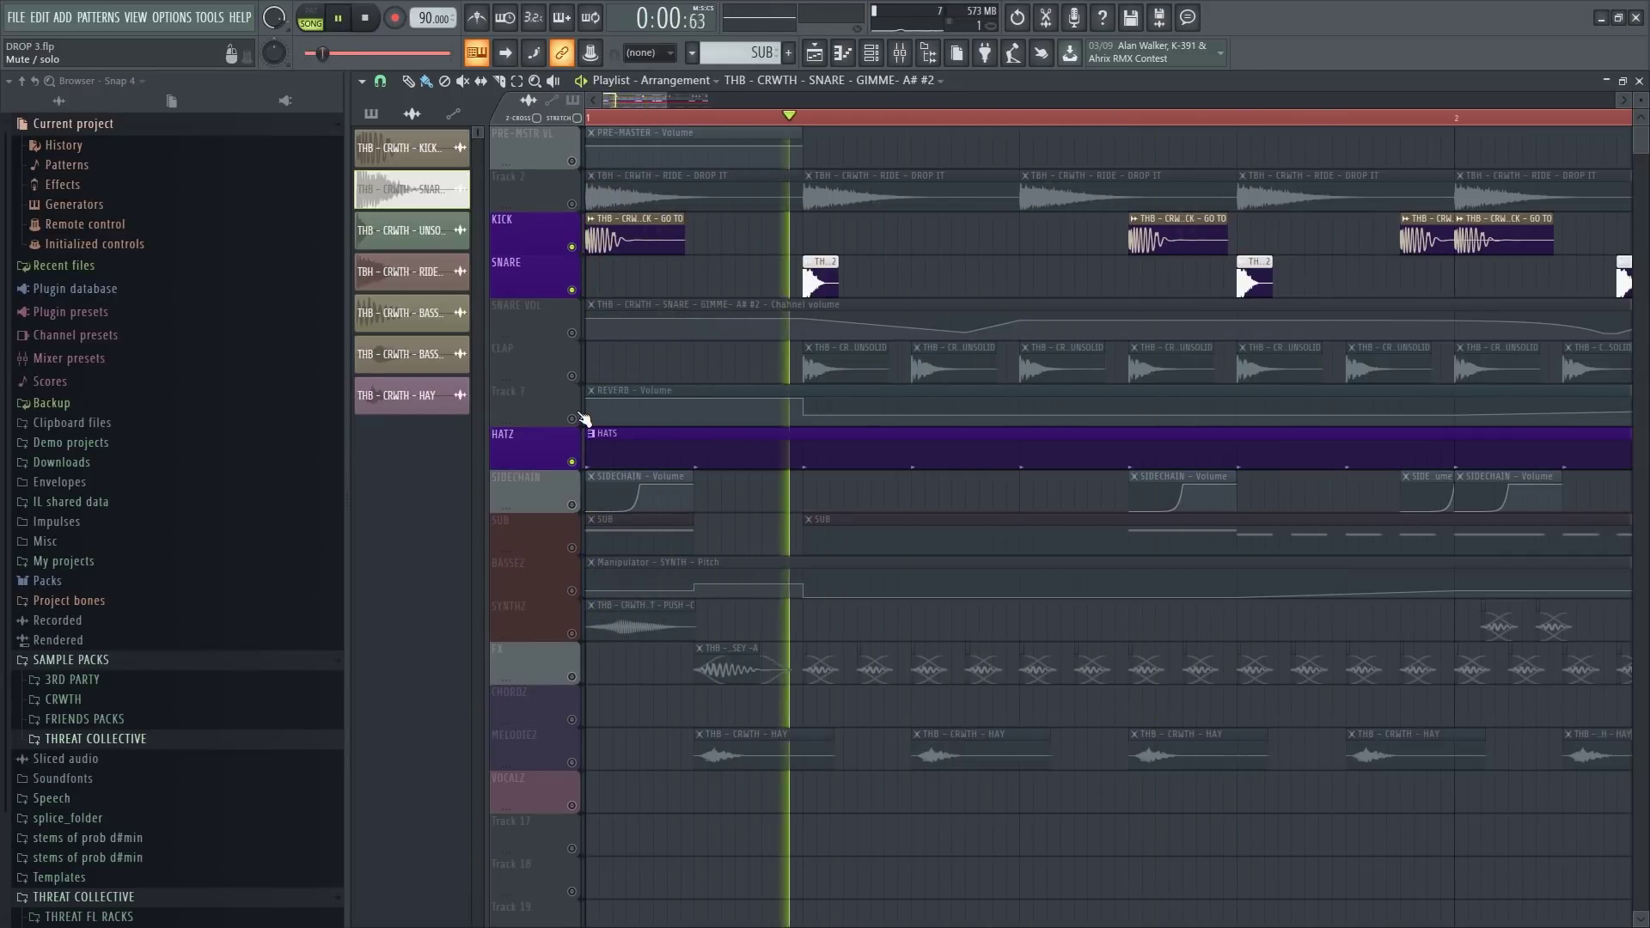
key("space")
left_click(572, 376)
key("space")
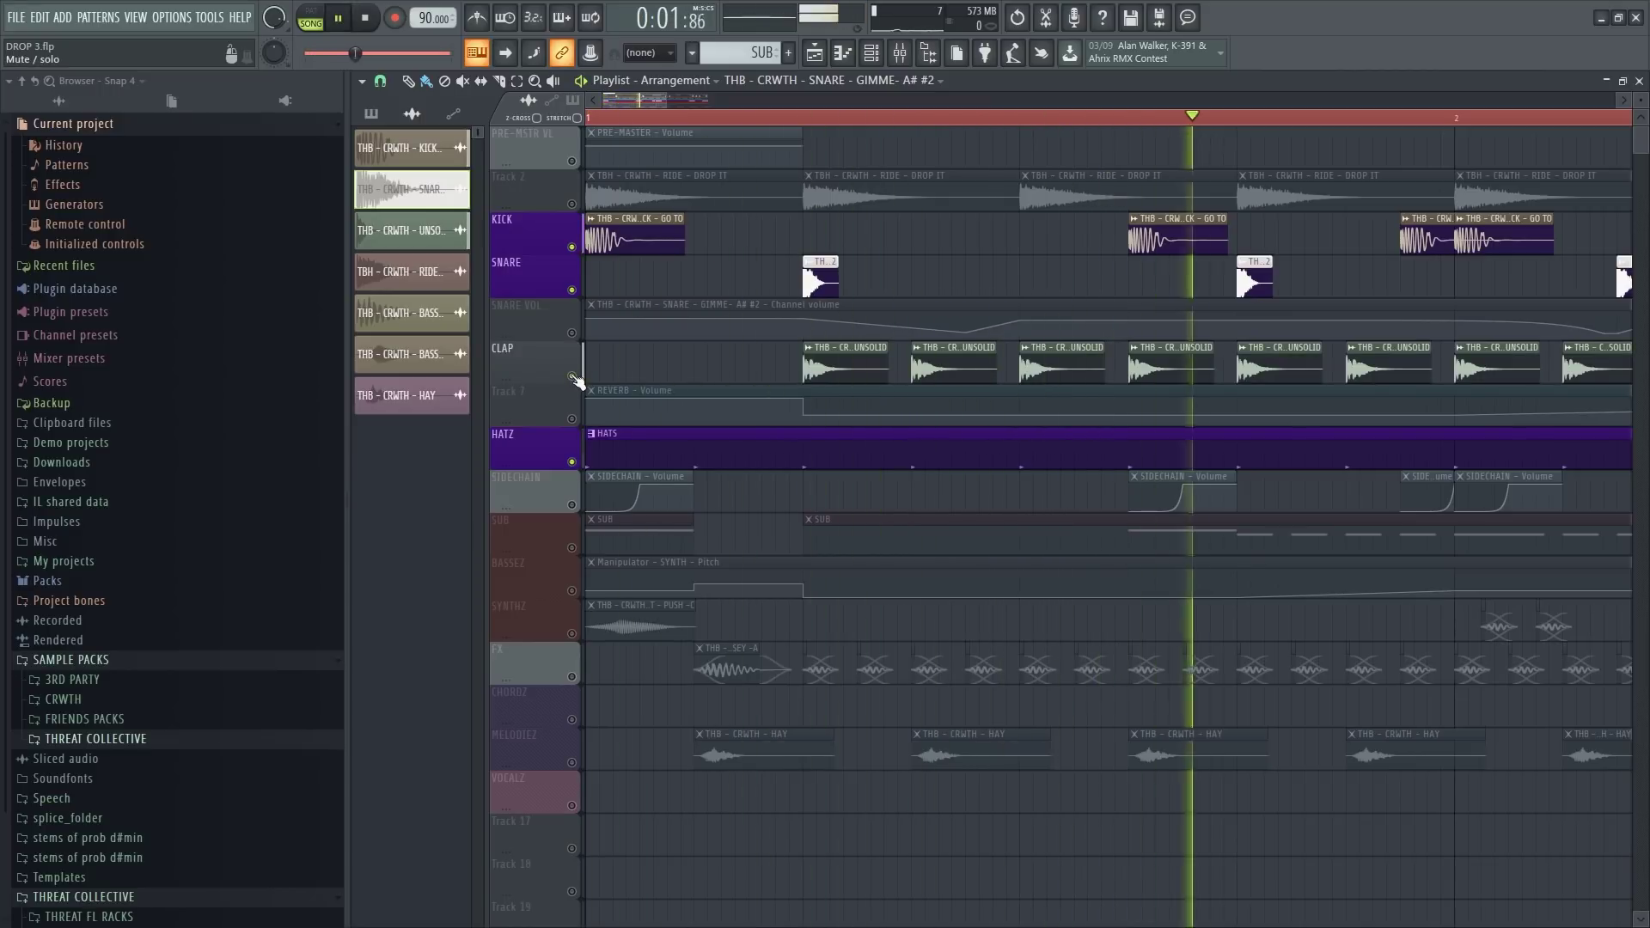
scroll(574, 378, "down", 4)
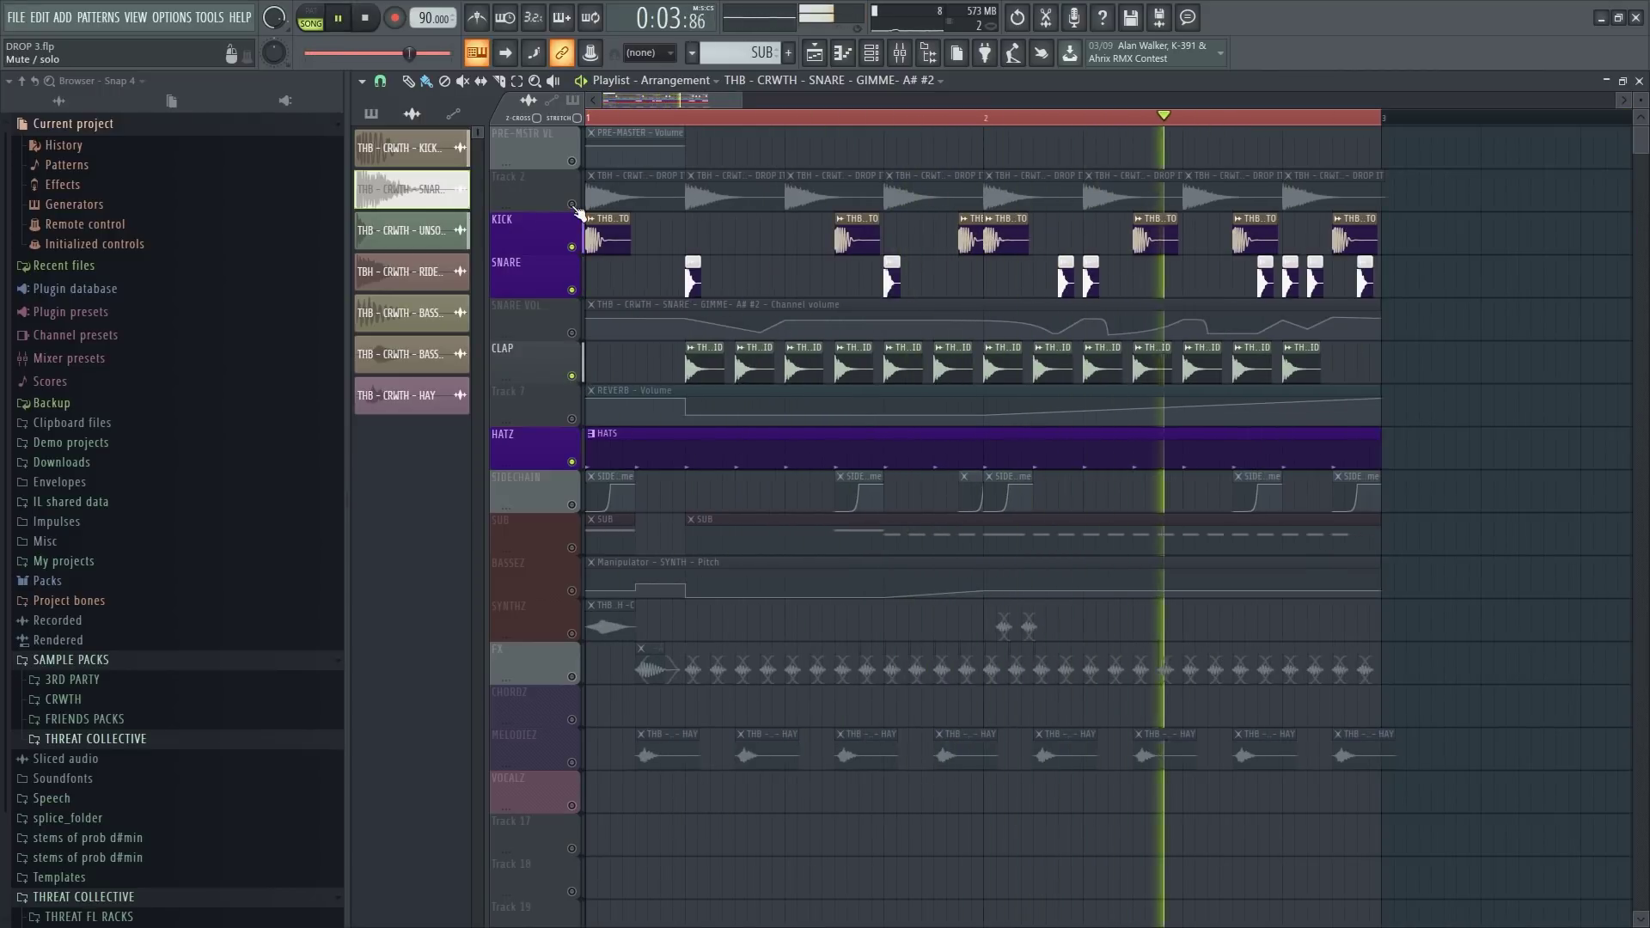
key("space")
Unmute the SNARE VOL automation and the ride on Track 2, and play the full drum pattern
left_click(573, 334)
scroll(662, 313, "up", 4)
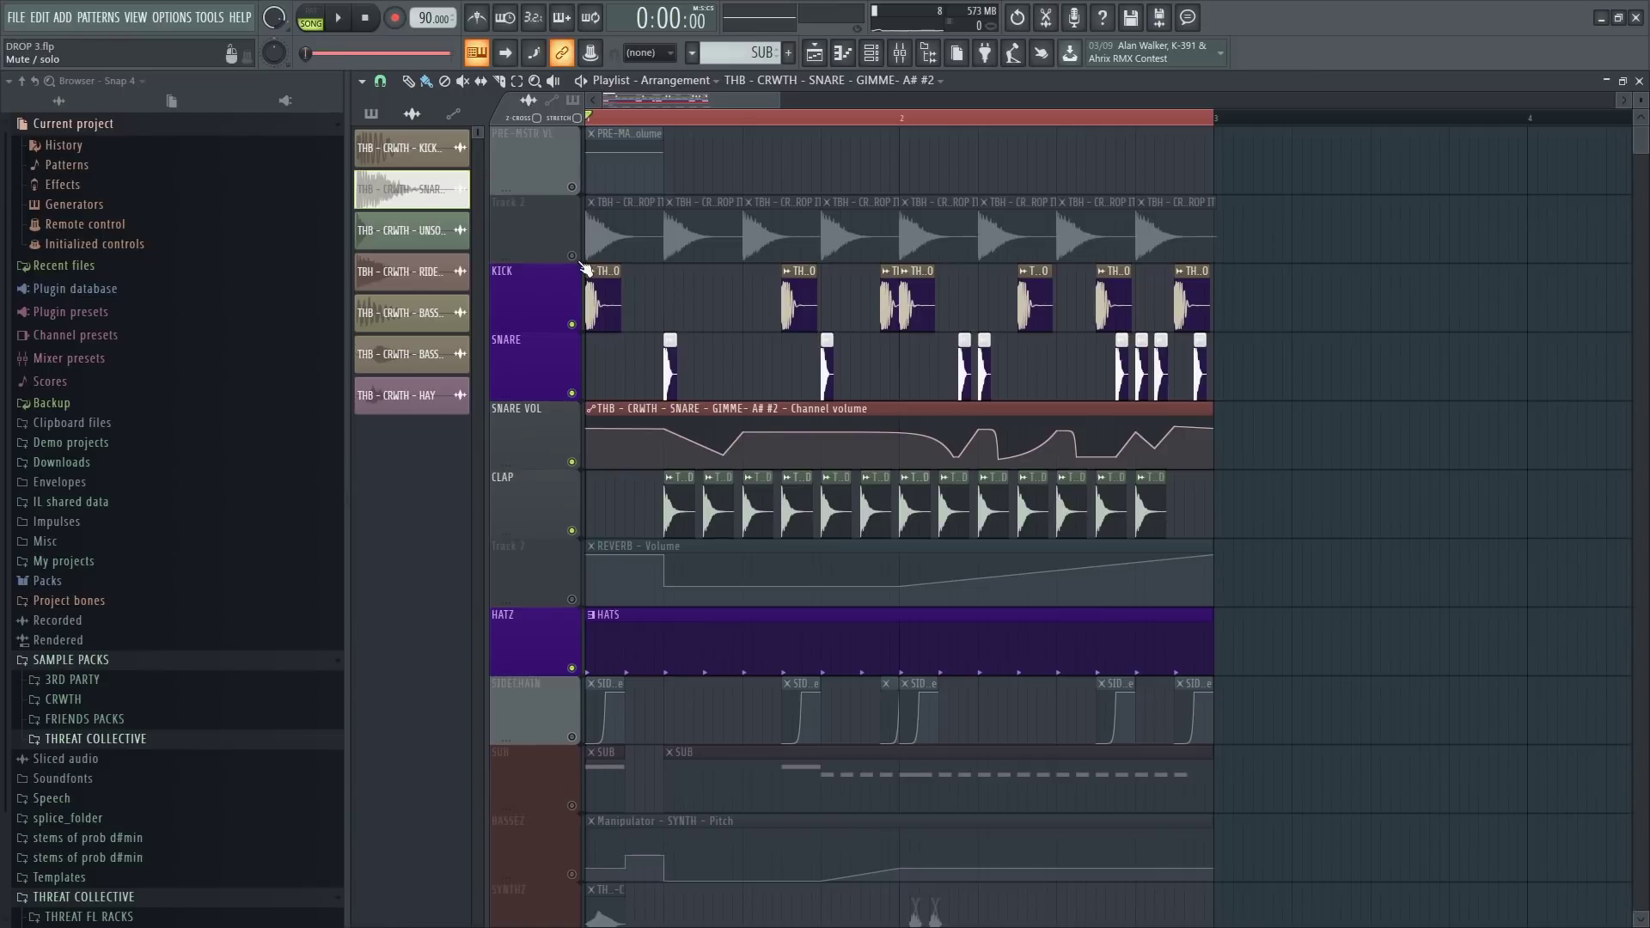
left_click(573, 256)
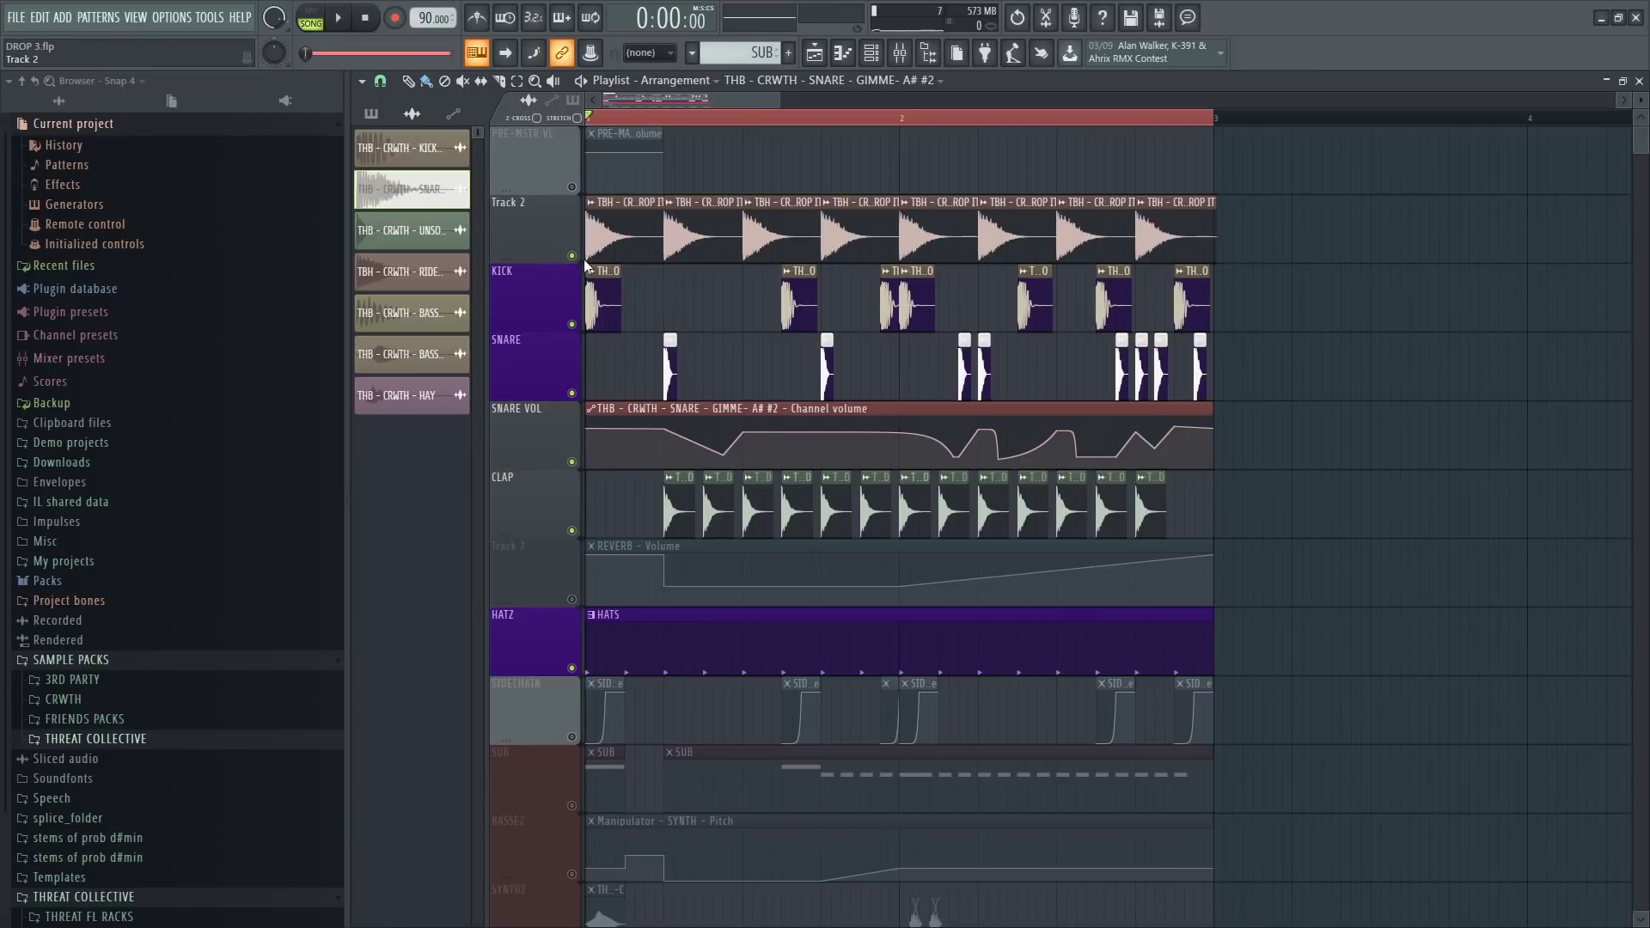
key("space")
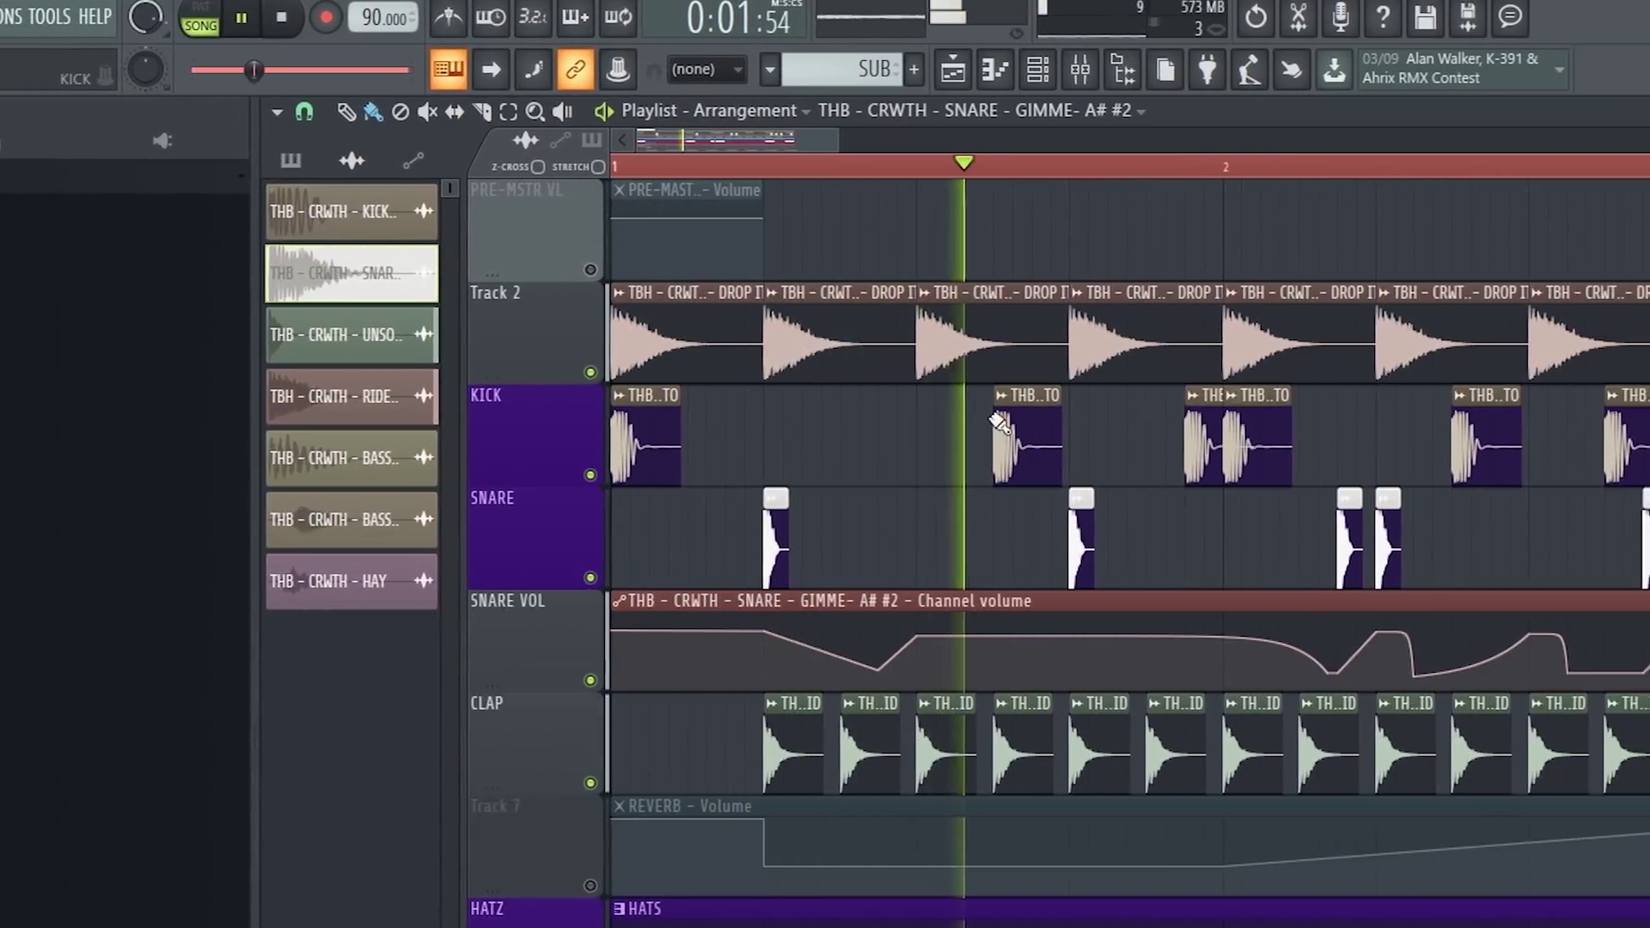
scroll(993, 416, "down", 1)
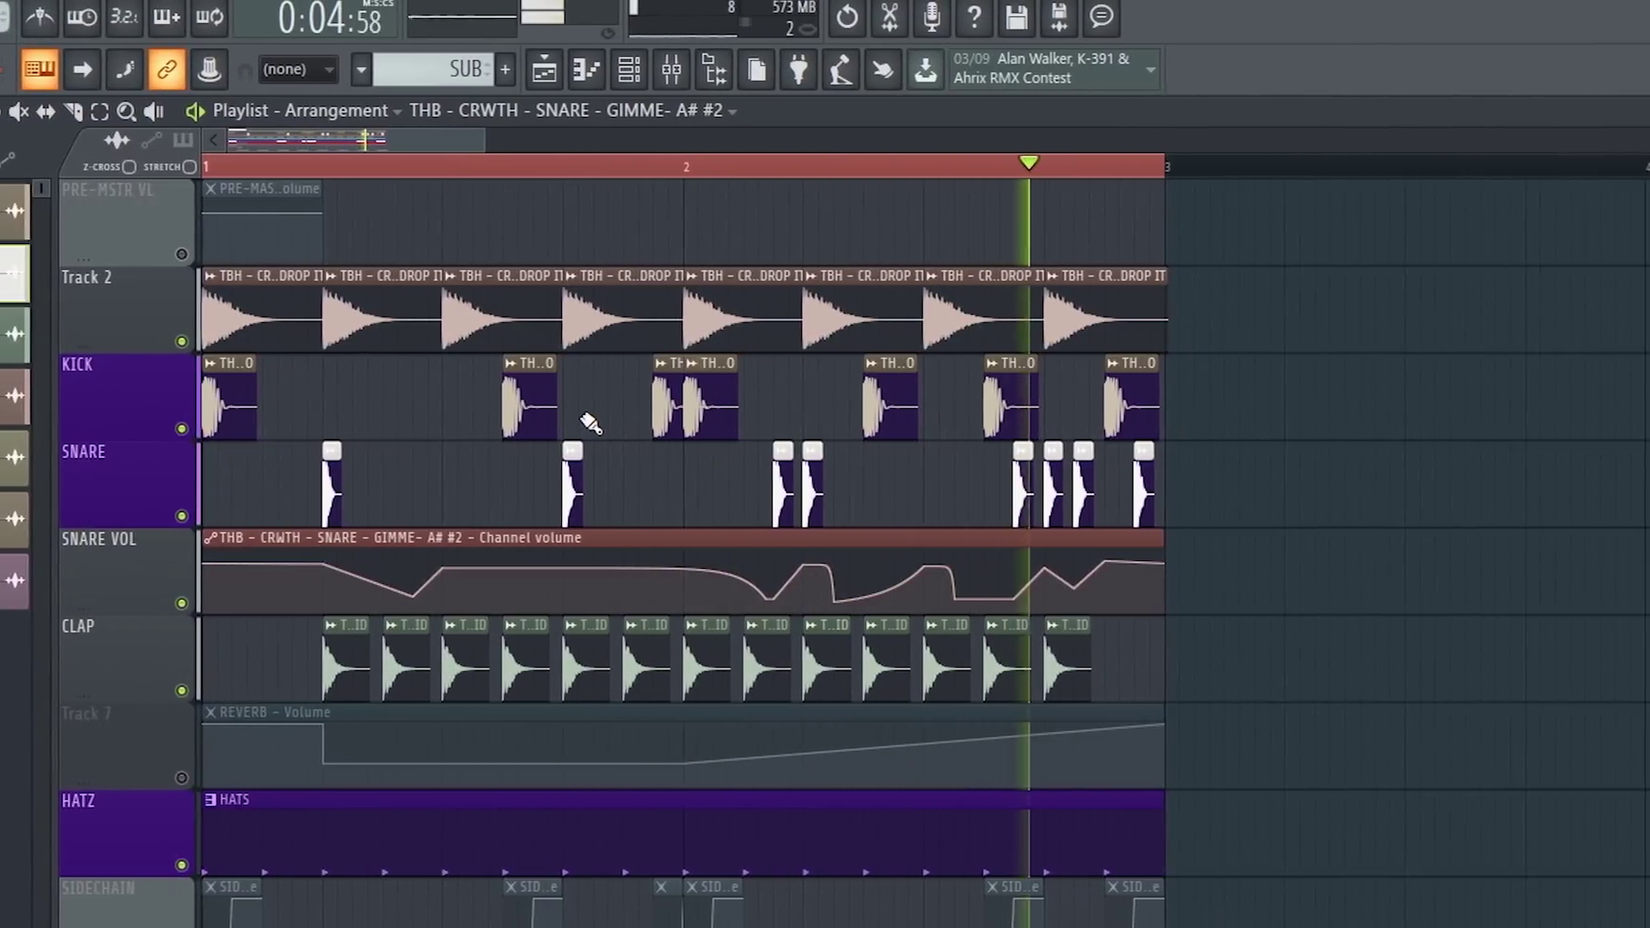
key("space")
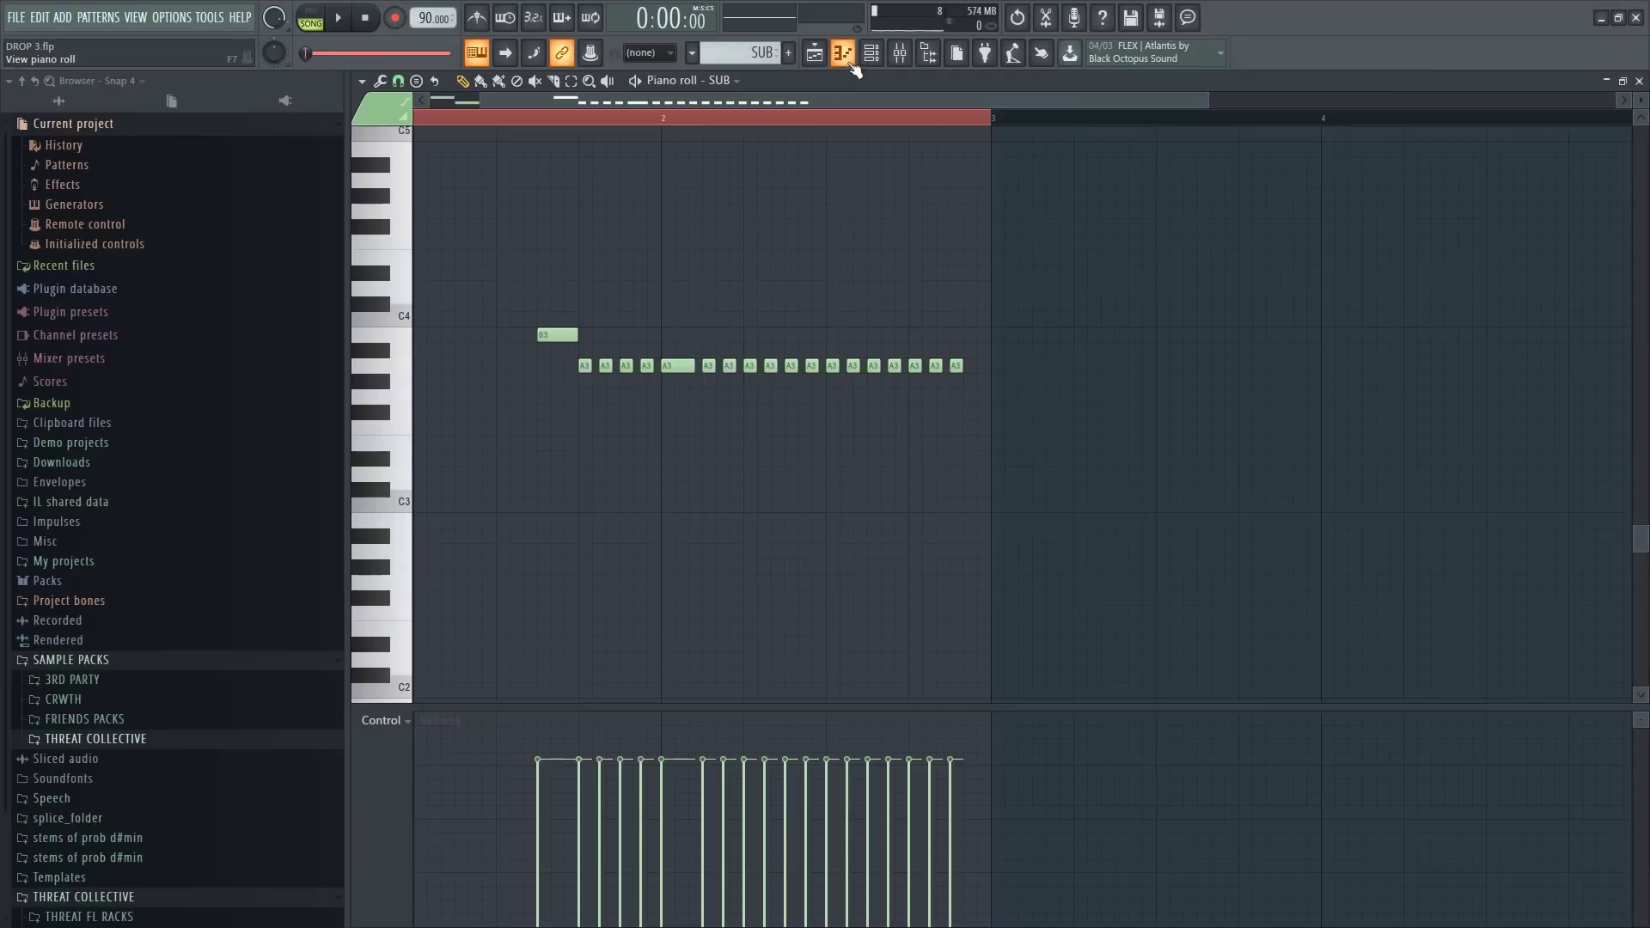
Open the SUB pattern's notes in the piano roll and its instrument from the channel rack
left_click(667, 542)
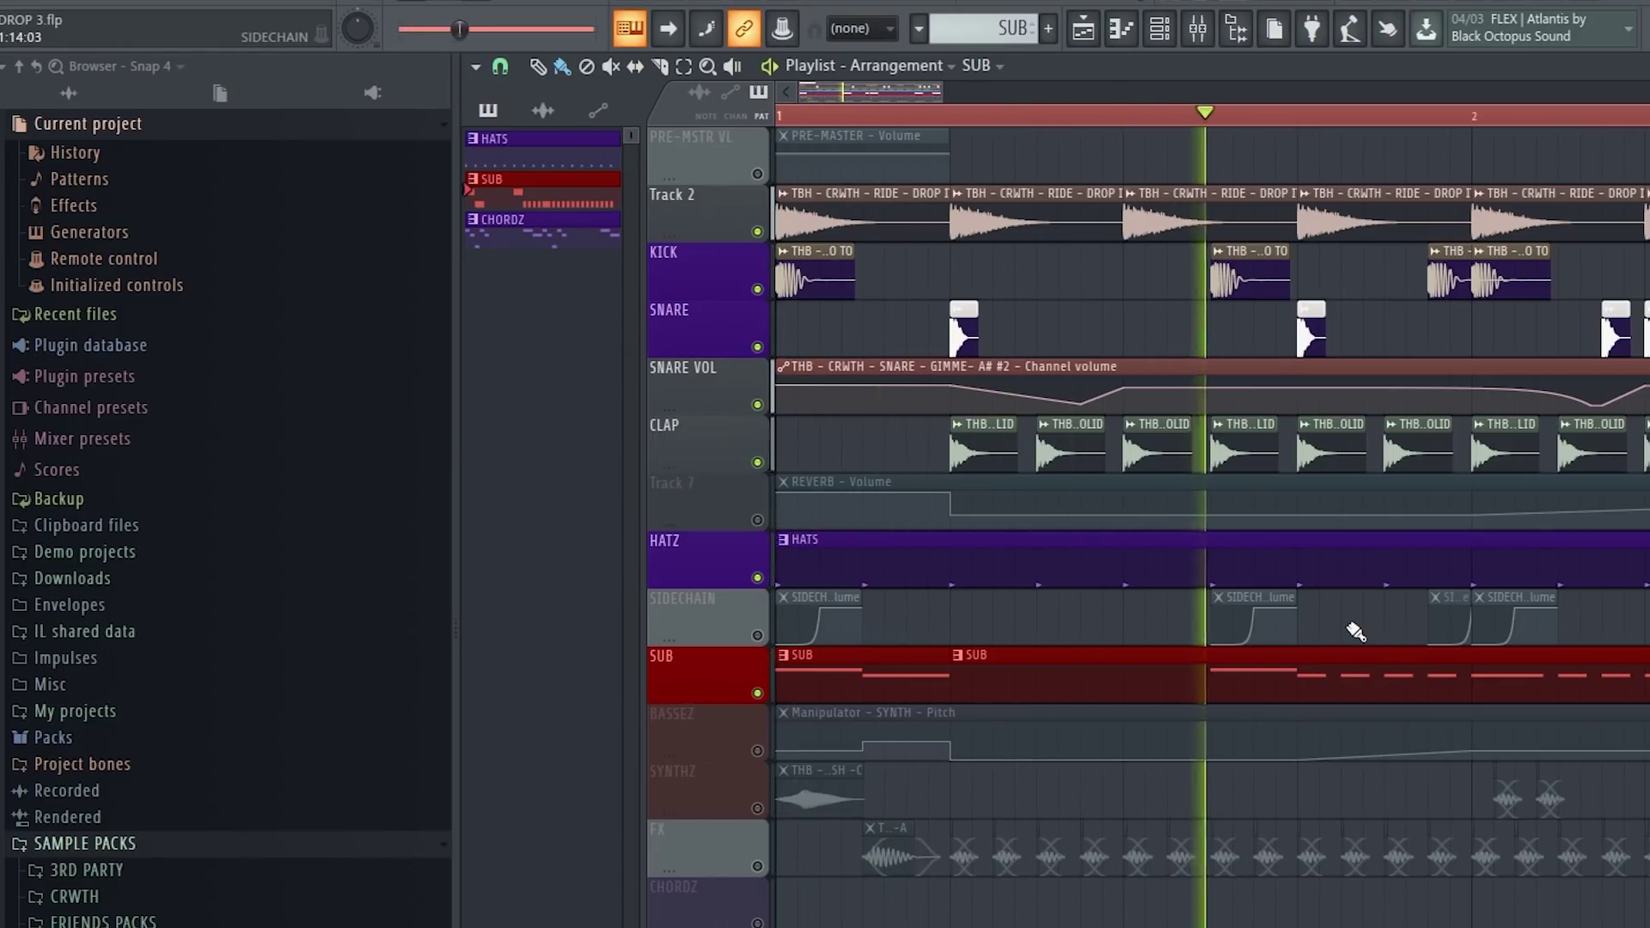
double_click(1179, 674)
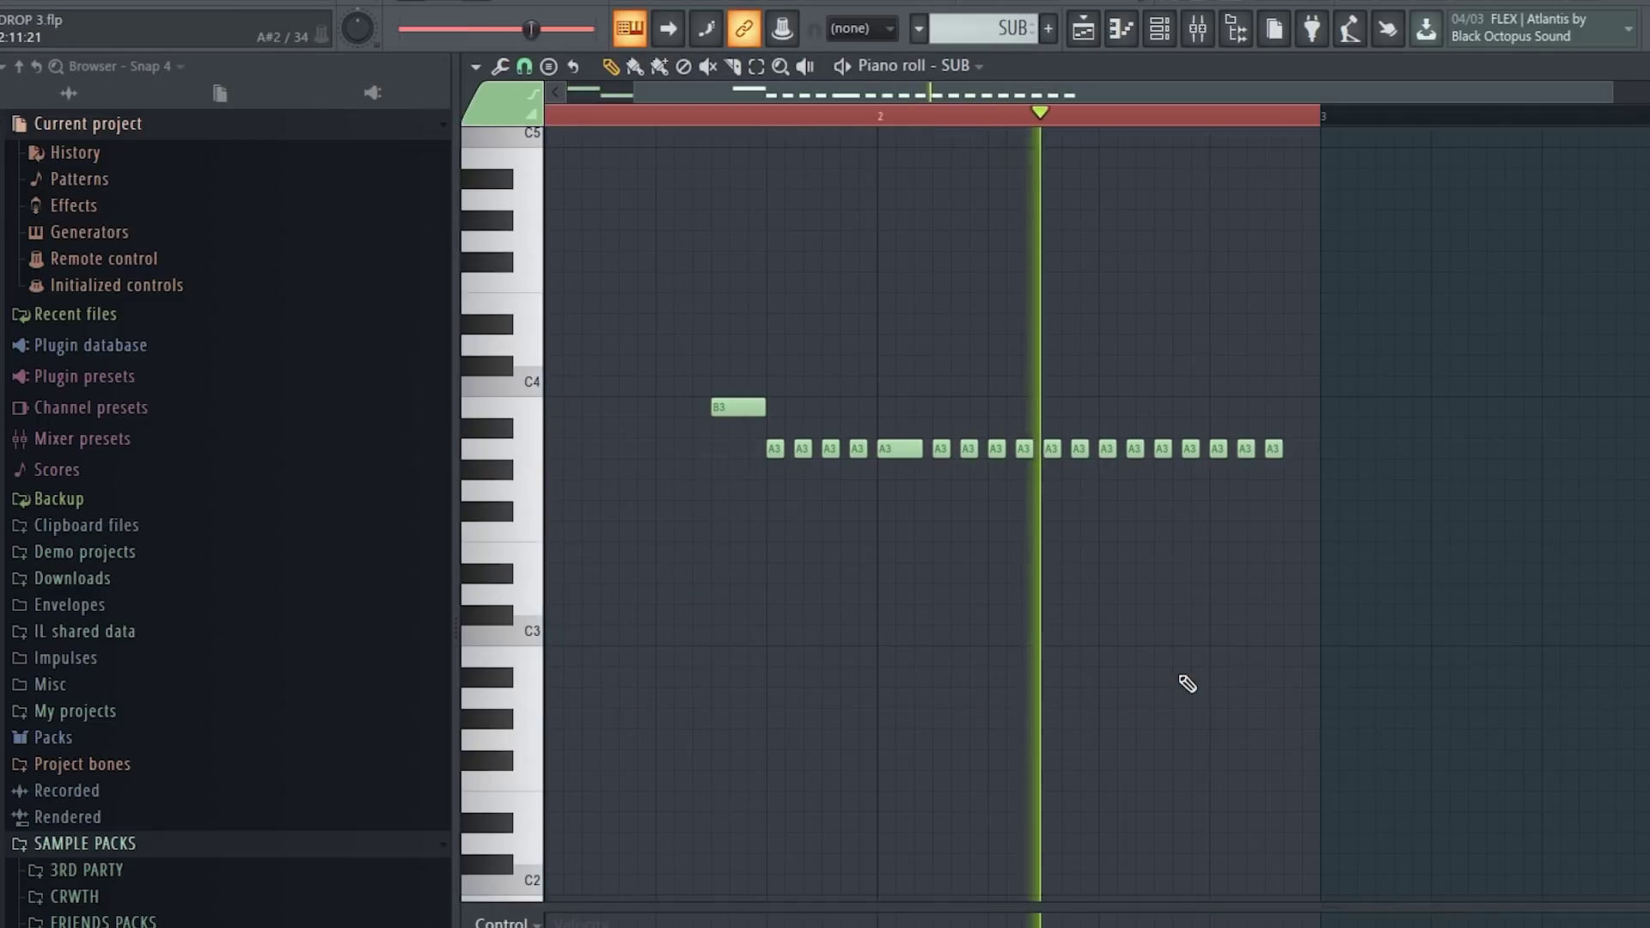
left_click(1197, 29)
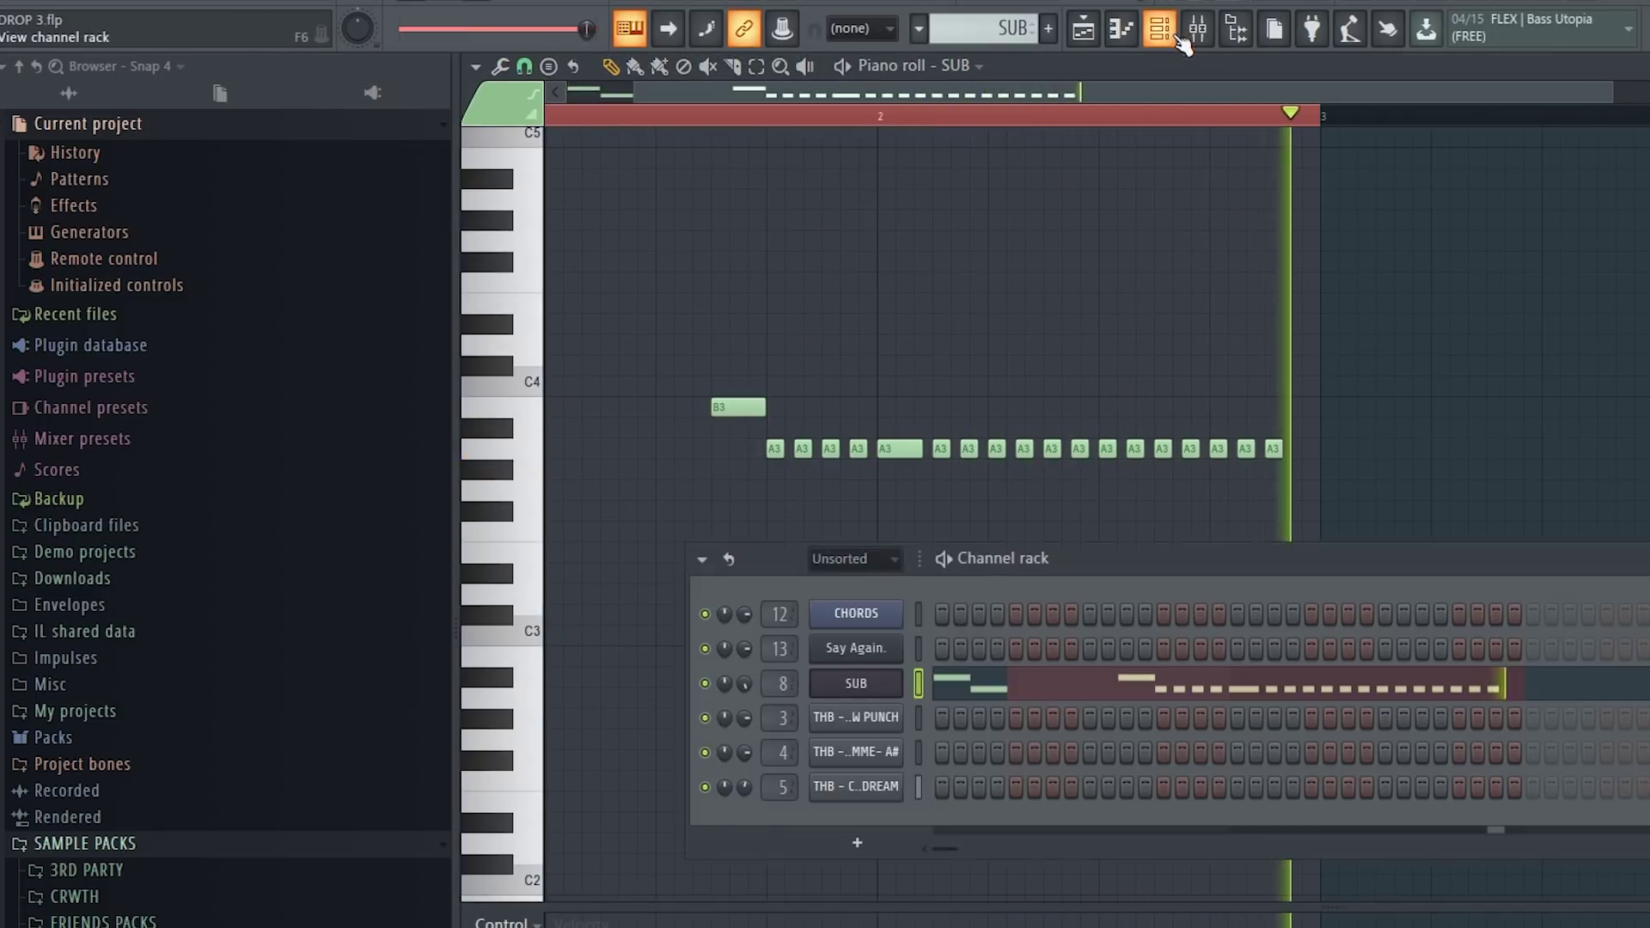
left_click(858, 683)
View the SUB track in the mixer, and return to the playlist with the mixer closed
key("F9")
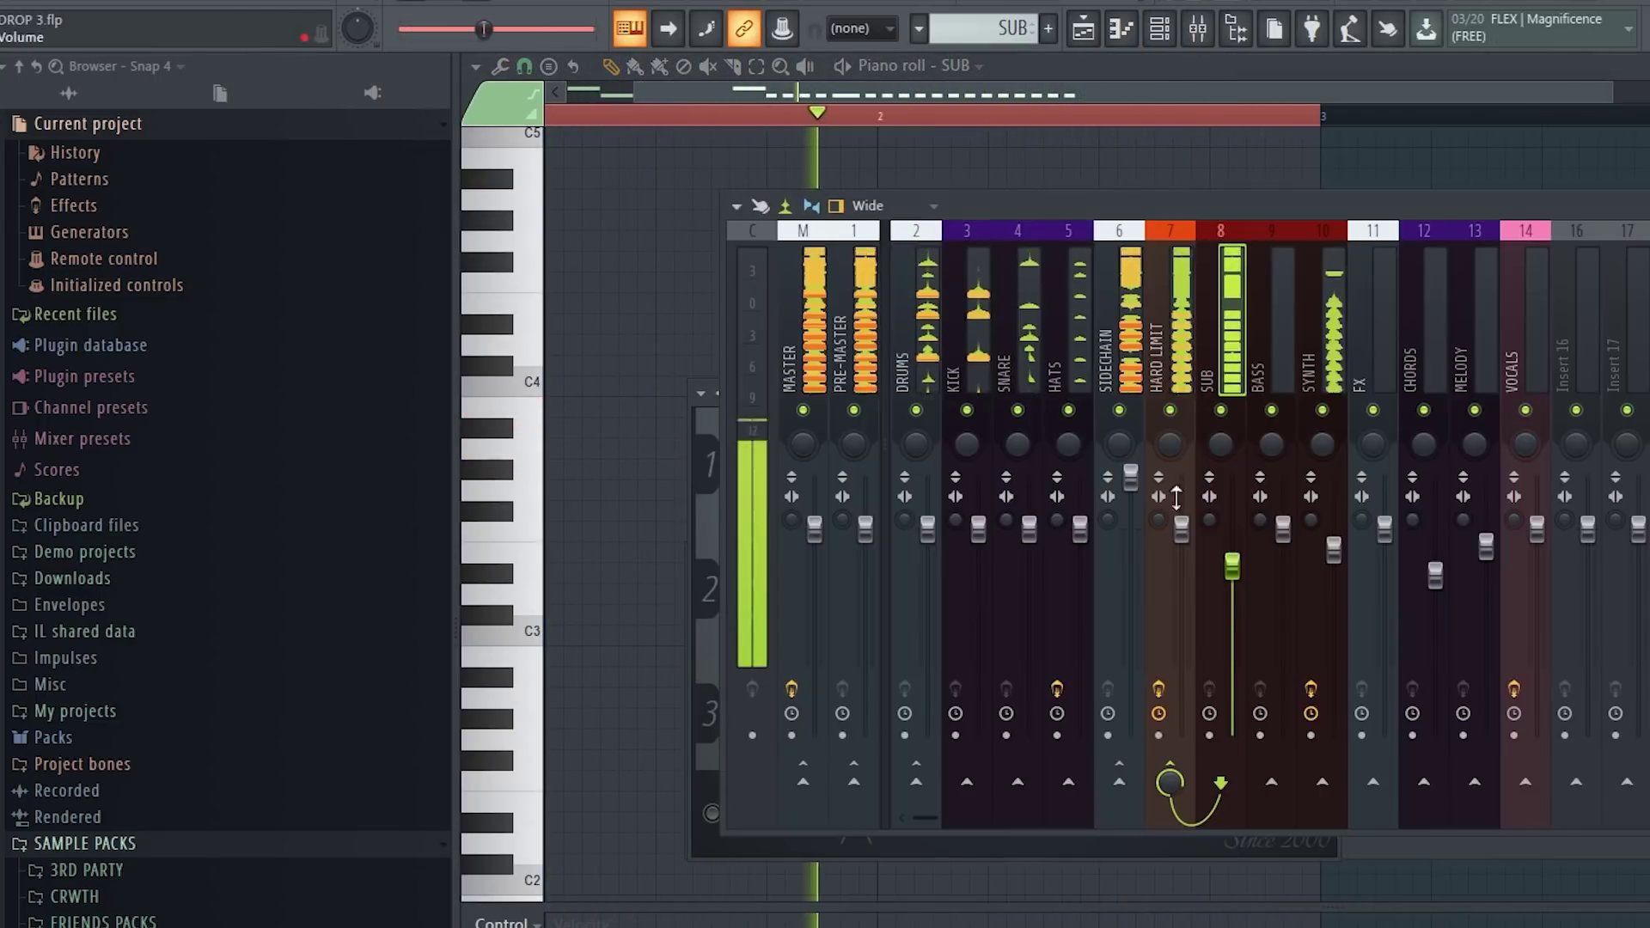
key("F5")
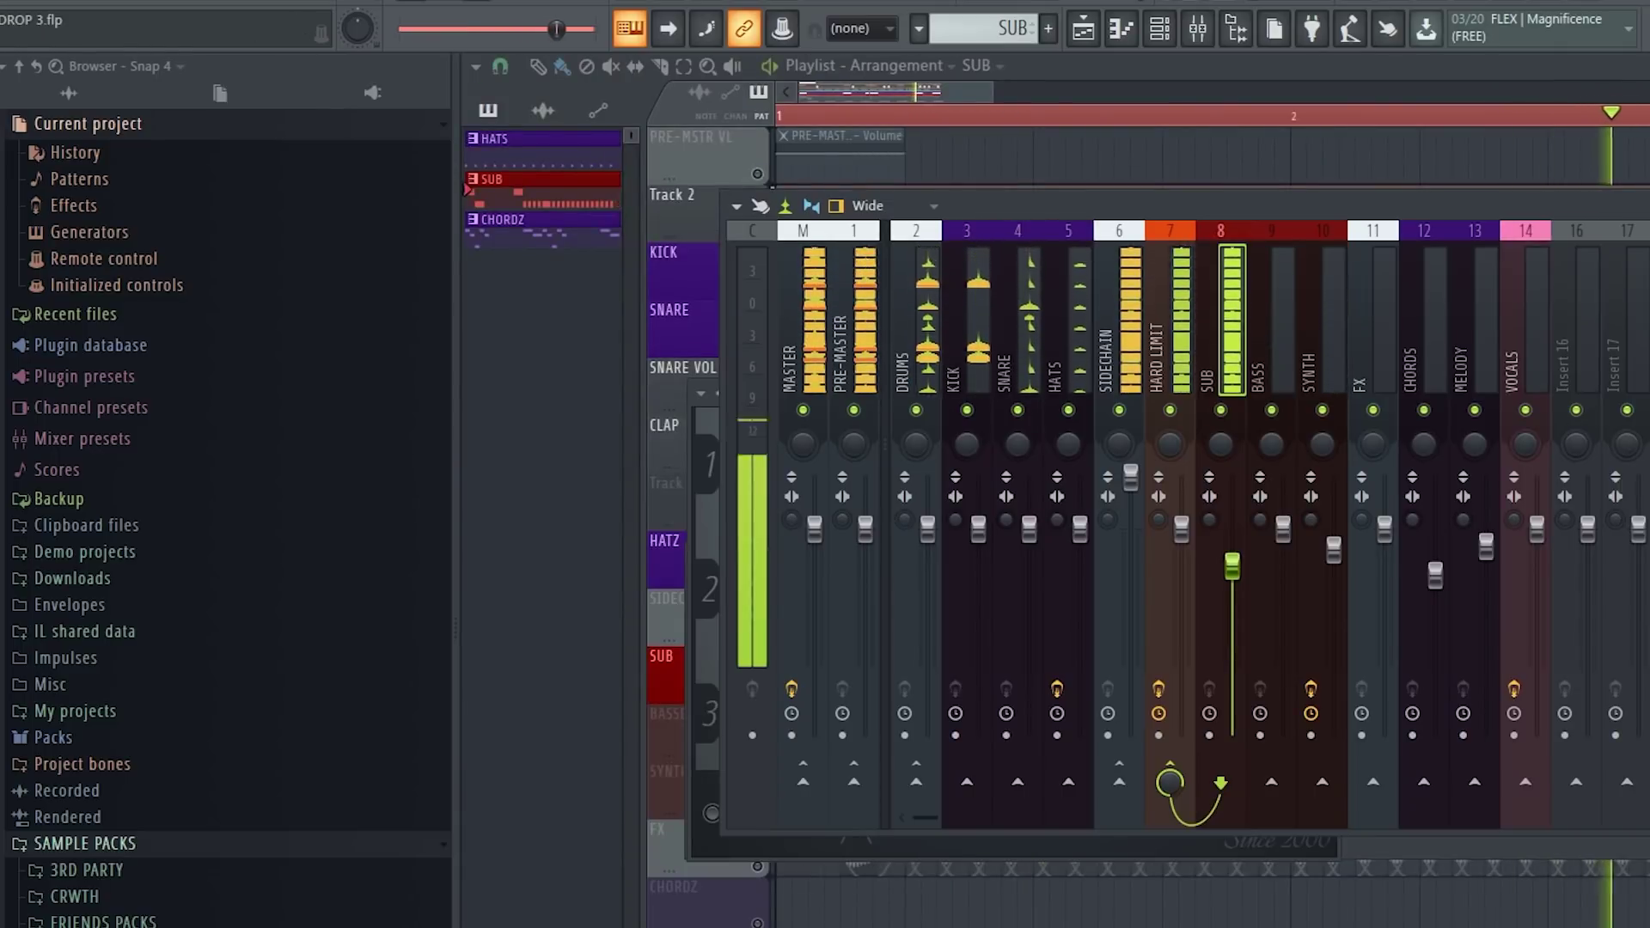
key("F9")
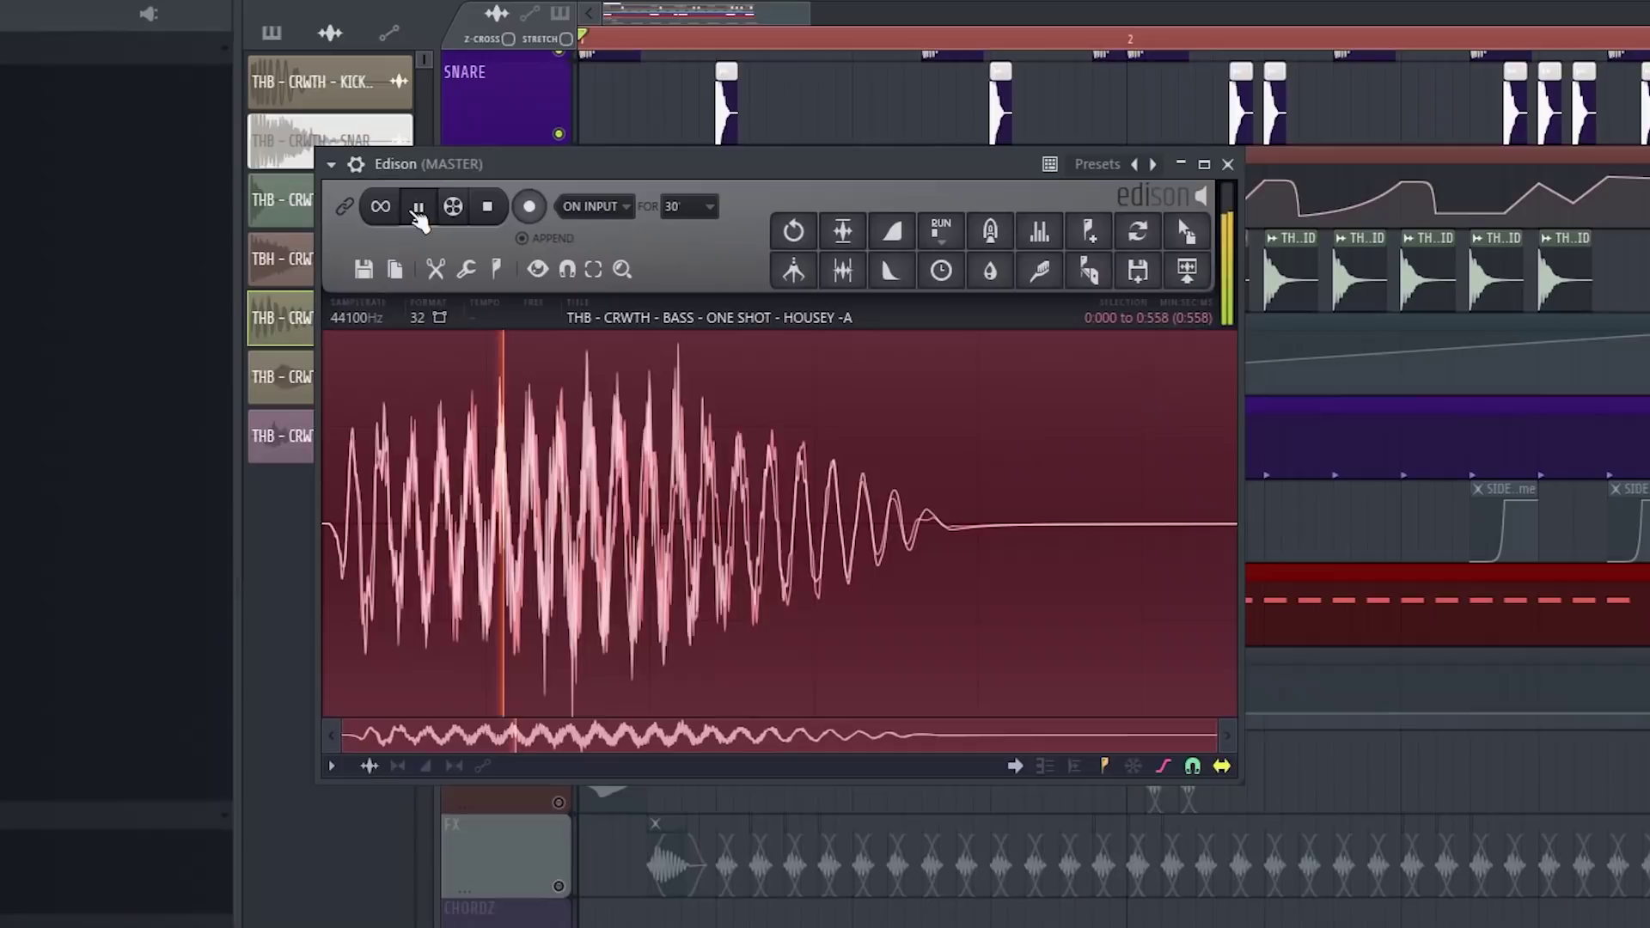
Preview the HOUSEY bass one-shot in Edison and unmute the SYNTHZ track beside the FX track in the playlist
left_click(418, 211)
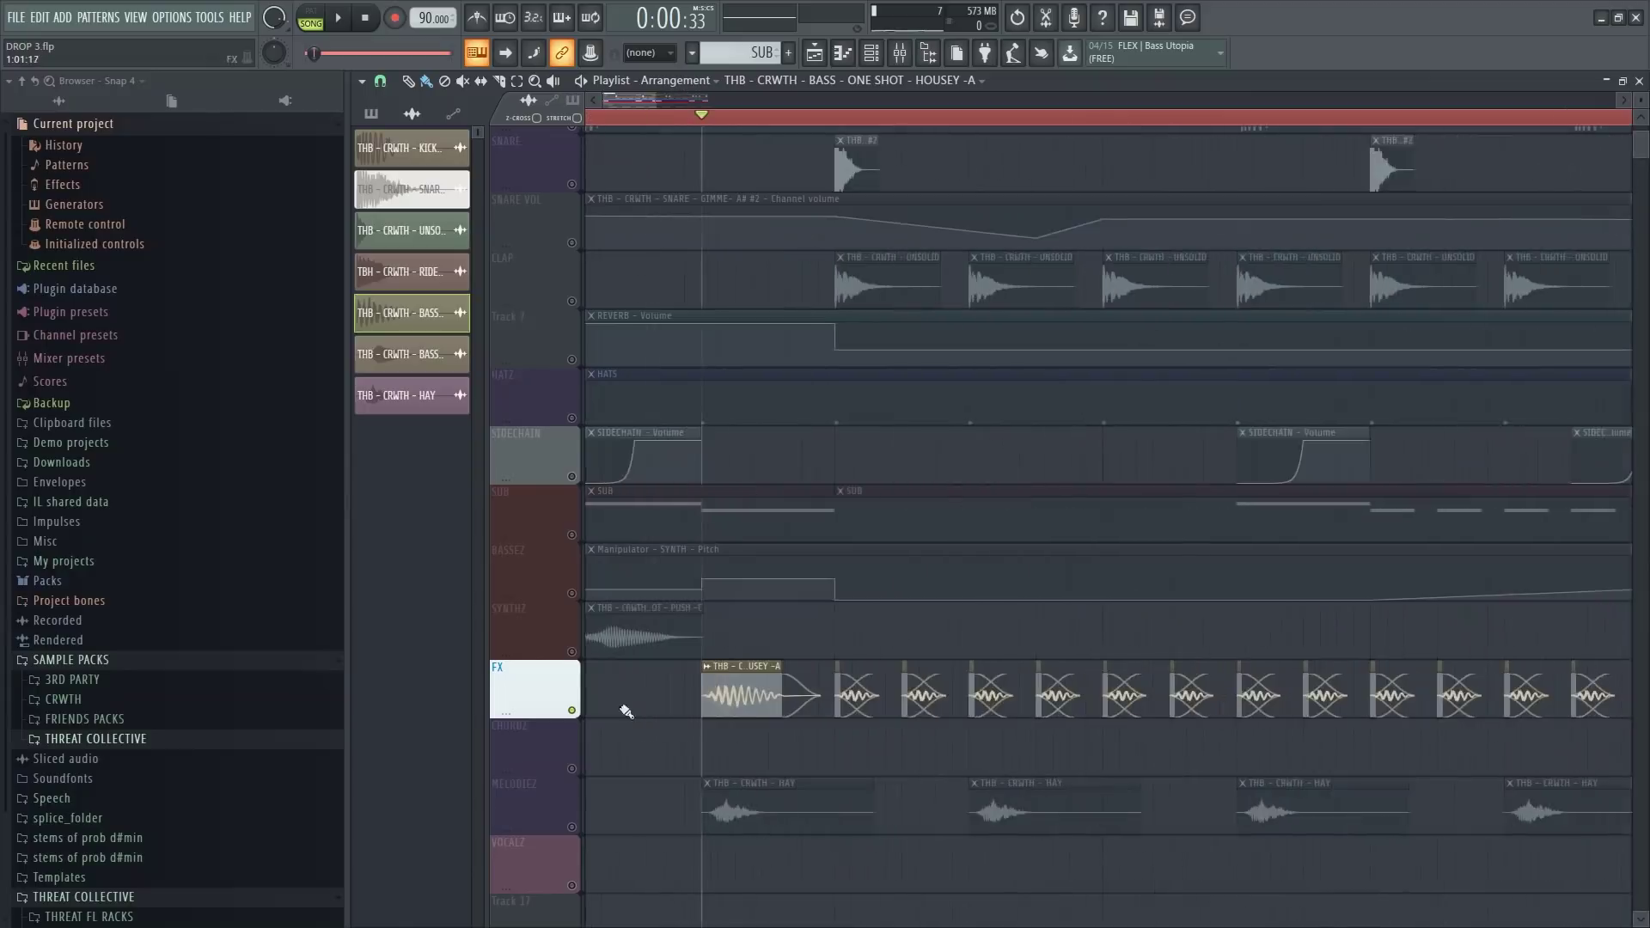
left_click(627, 710)
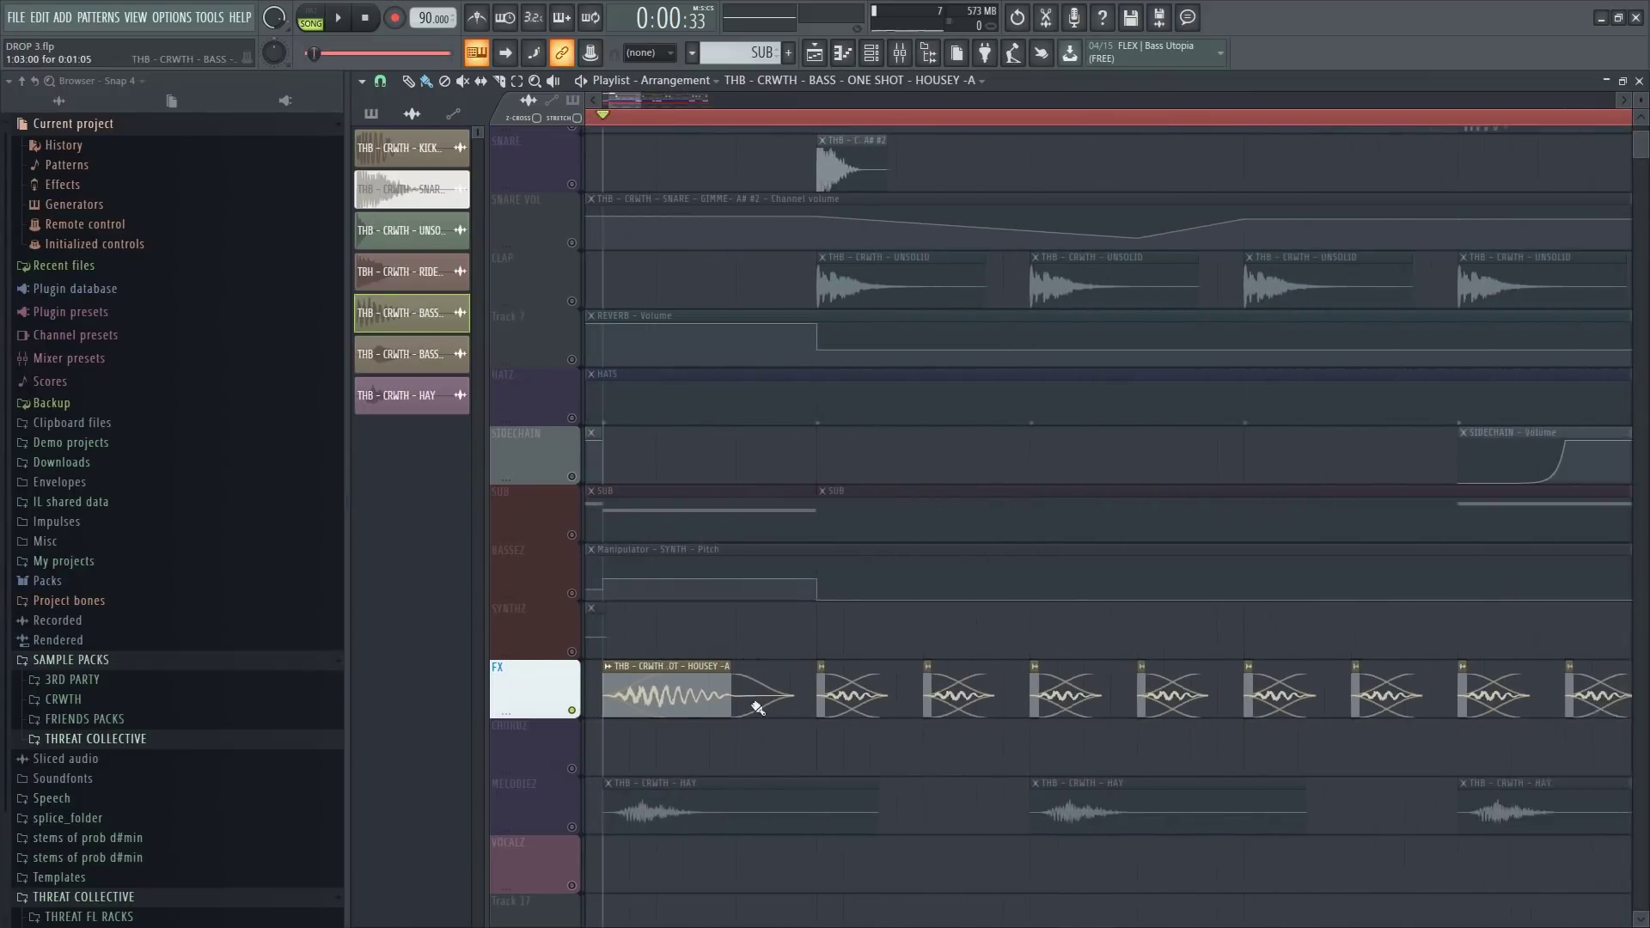
scroll(639, 672, "down", 5)
left_click(574, 649)
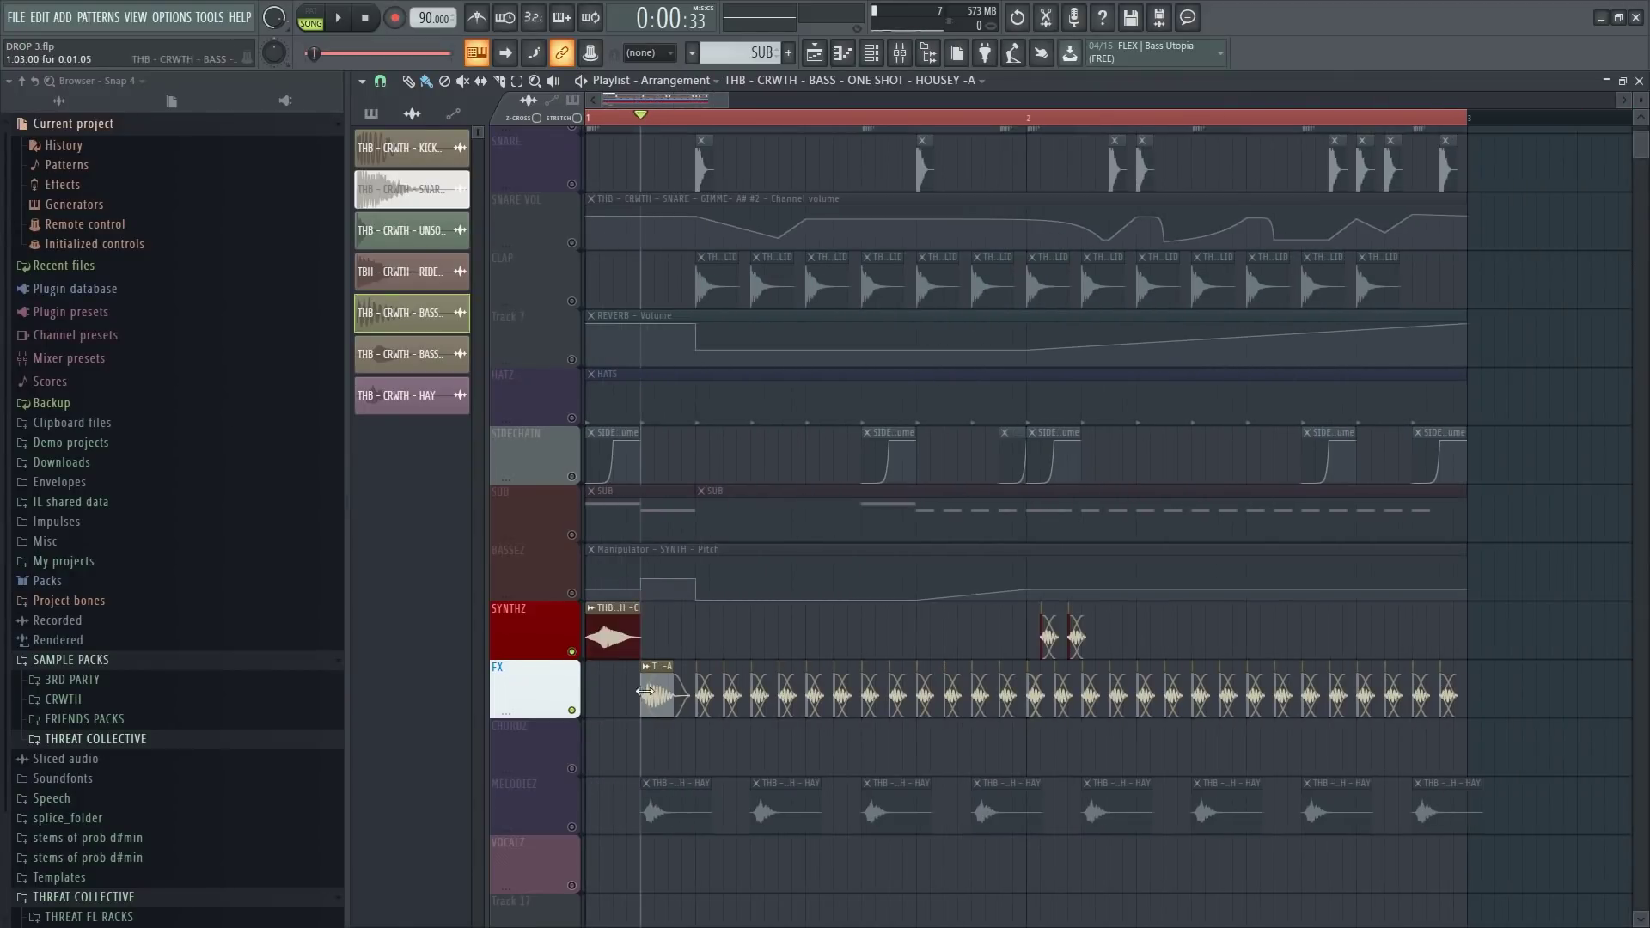
Open the channel settings of the HOUSEY bass clip on the FX track and check its declicking mode
scroll(636, 666, "up", 5)
double_click(790, 695)
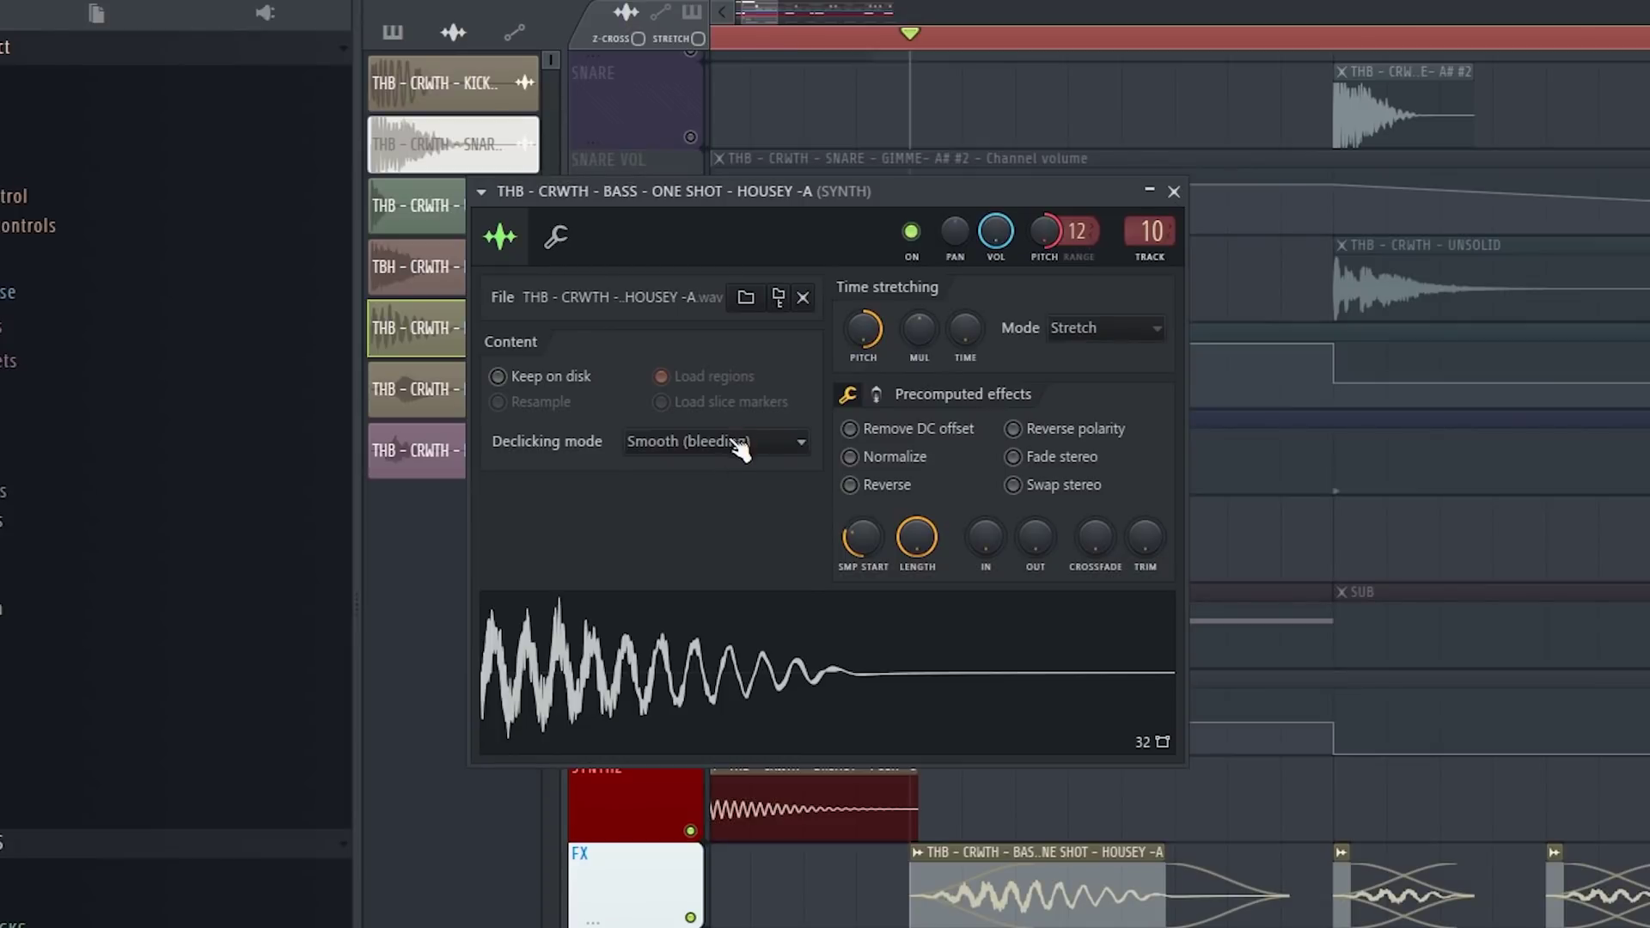
left_click(735, 440)
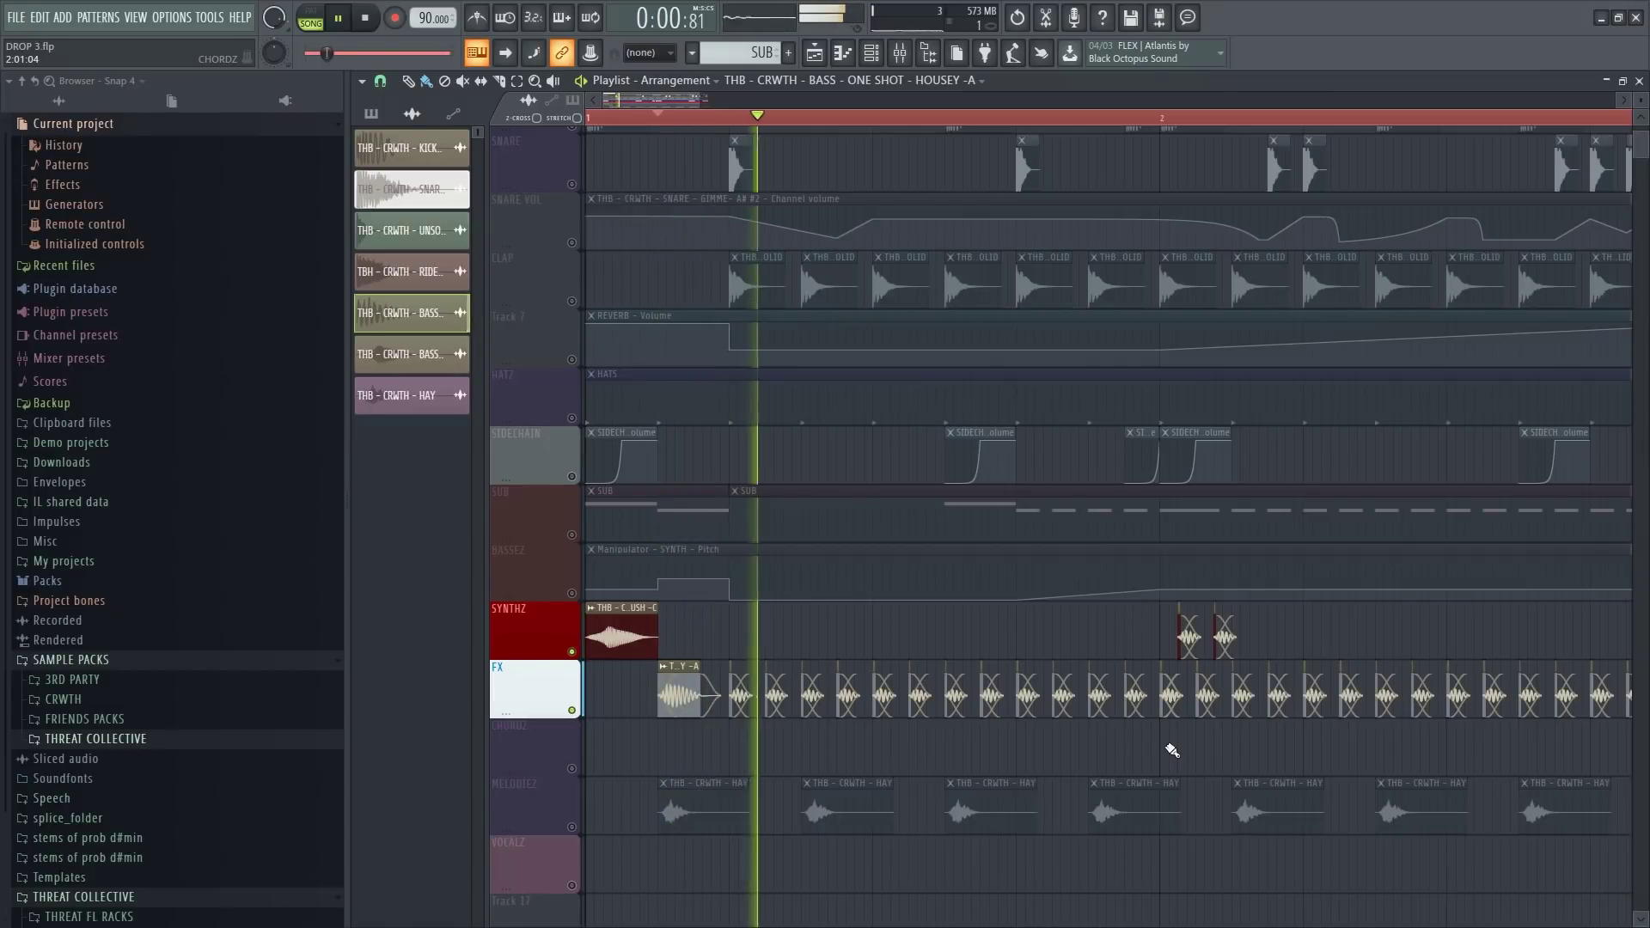
Examine the chopped HOUSEY bass clips across both bars during playback, and close the sample's channel settings
scroll(1174, 739, "down", 2)
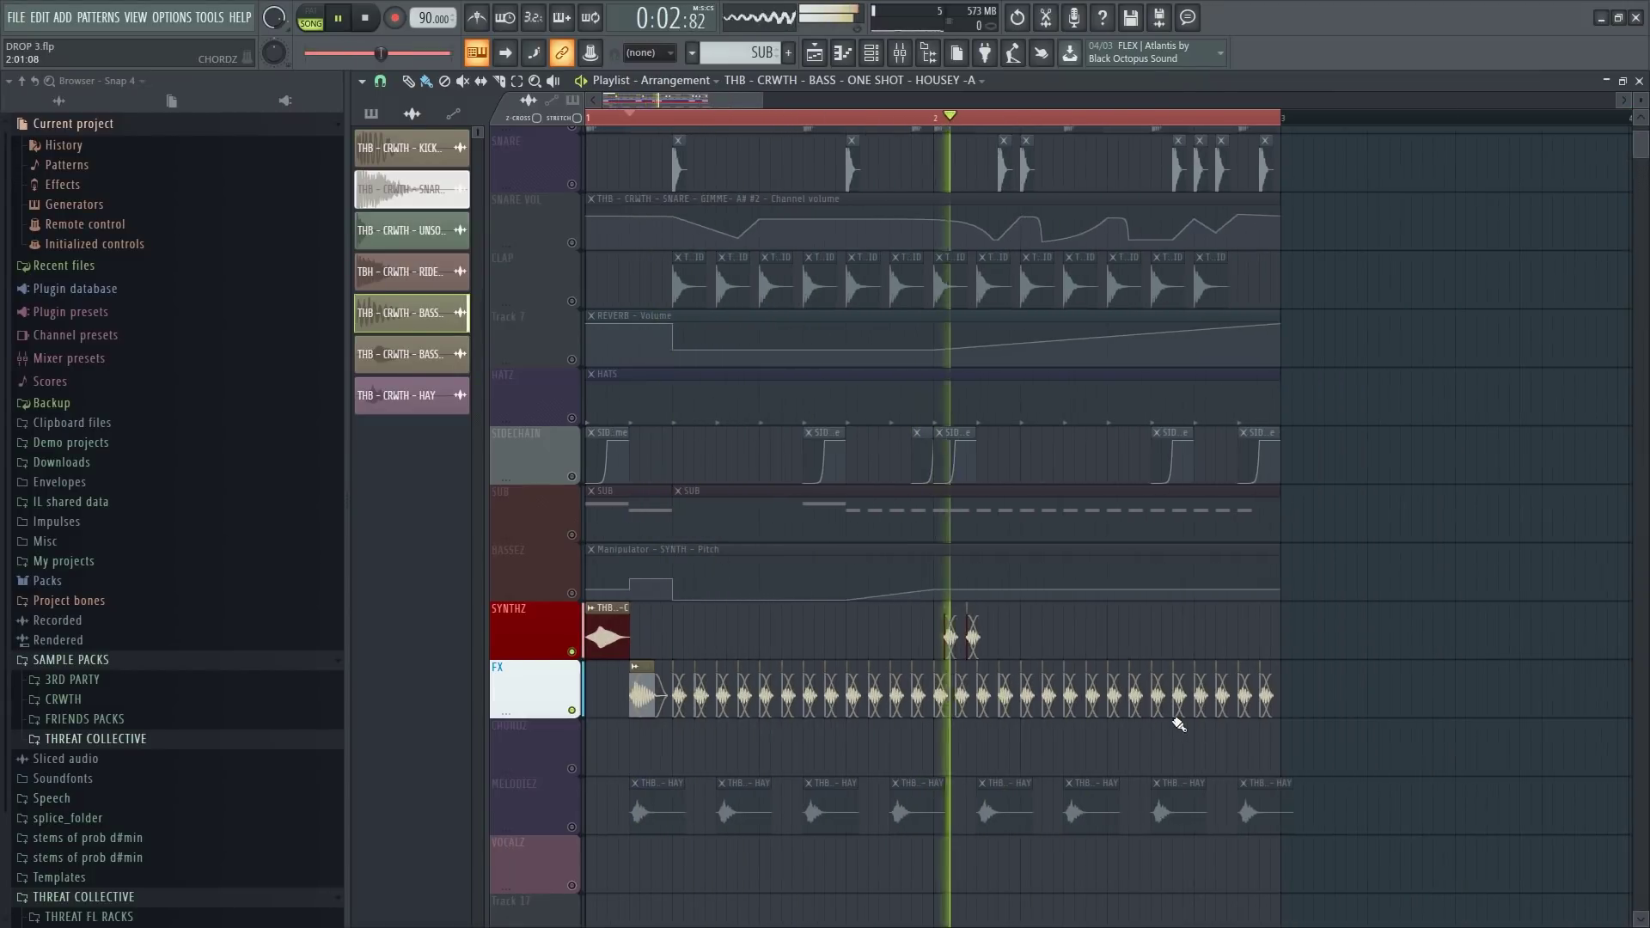
scroll(629, 702, "up", 4)
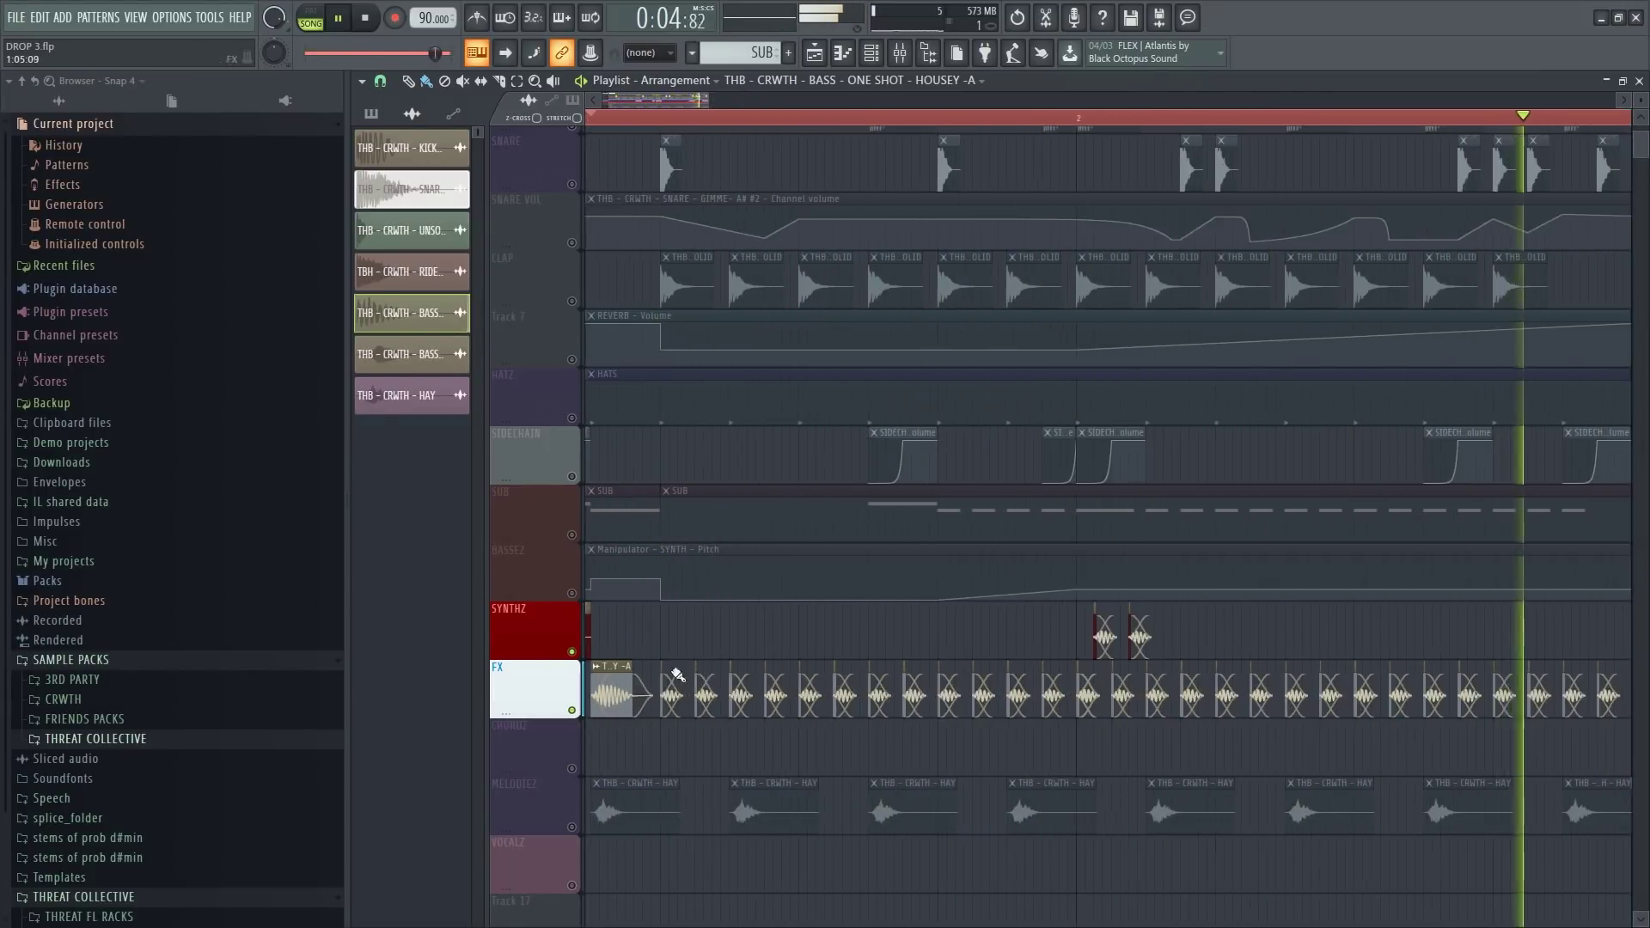
scroll(629, 702, "down", 4)
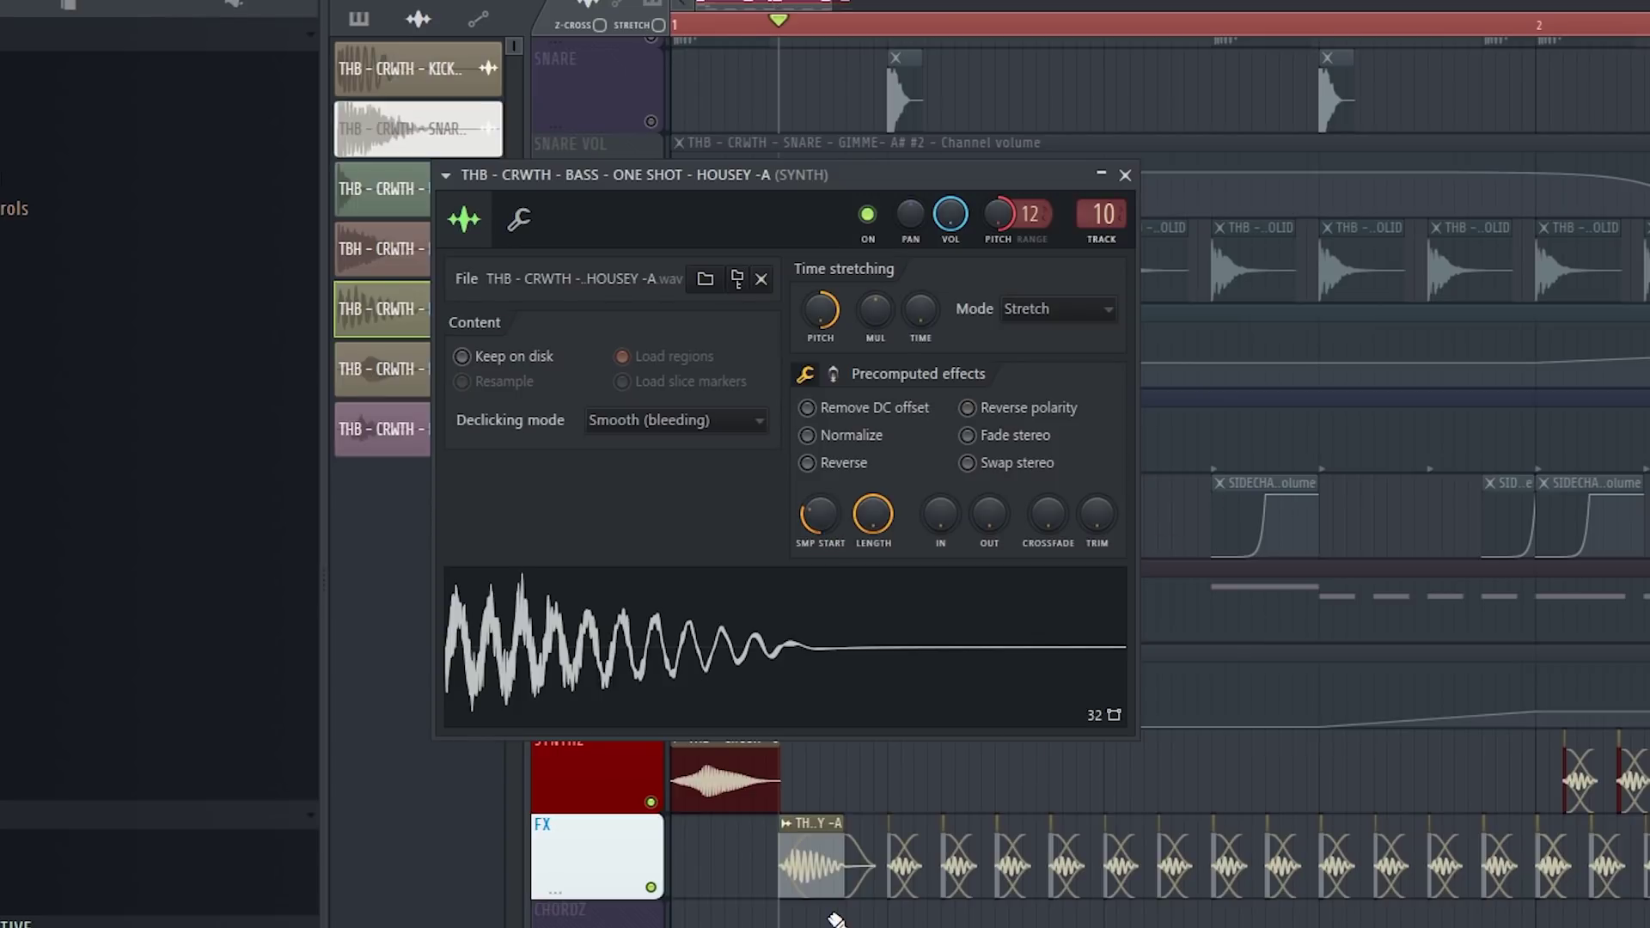
key("Escape")
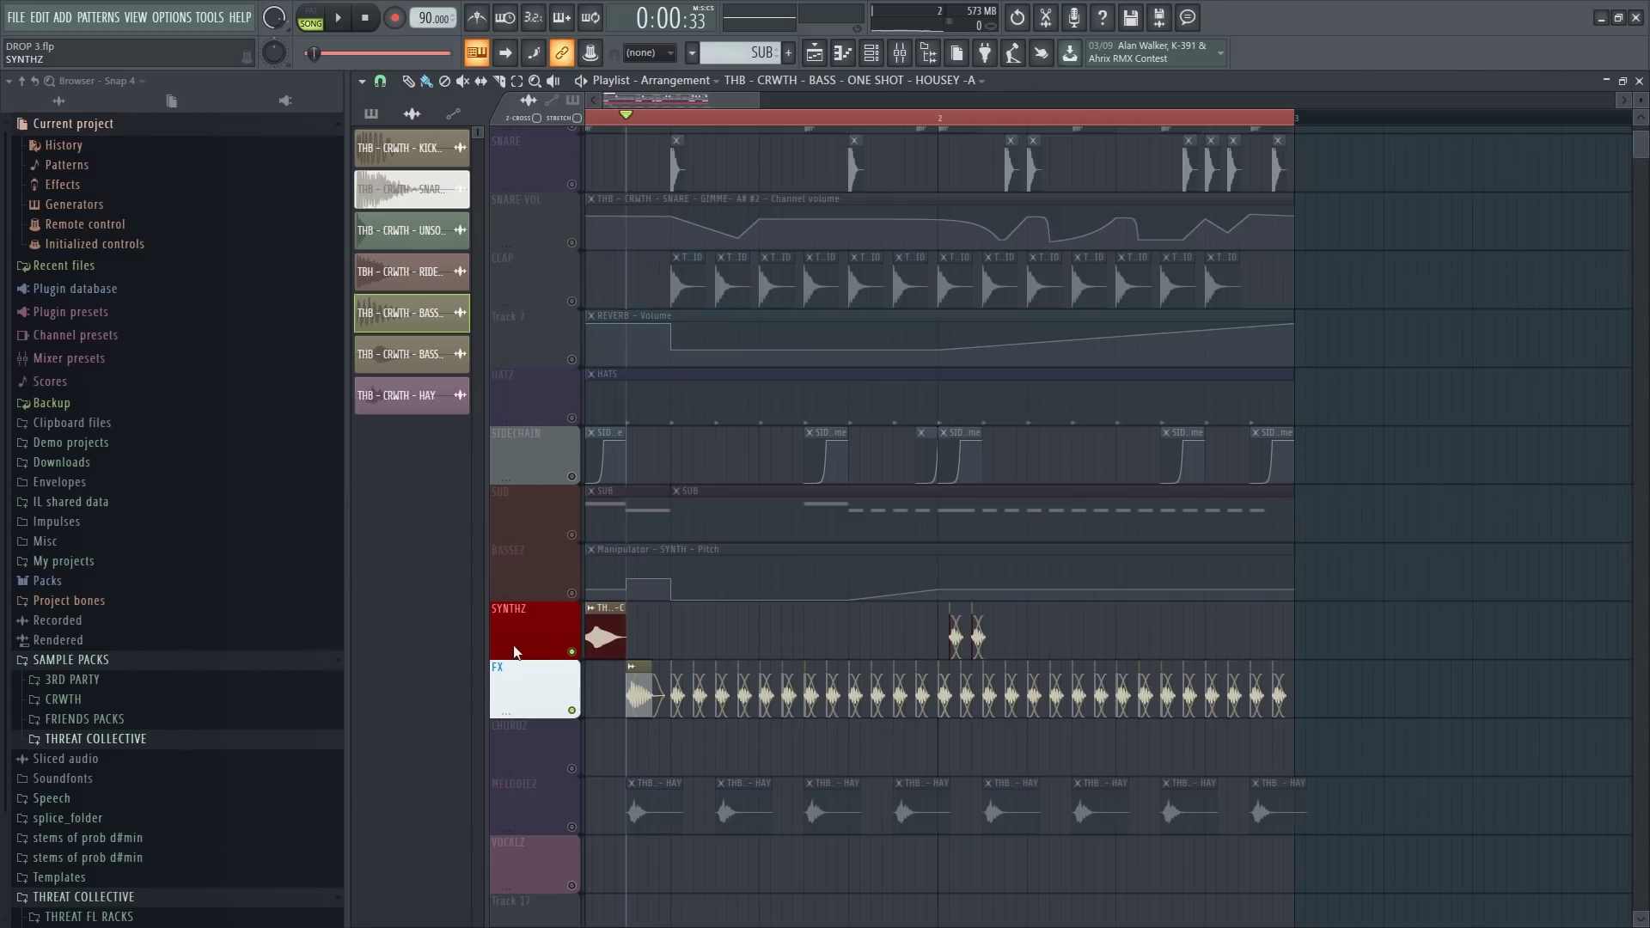
Open and close the PUSH bass one-shot's channel settings on the SYNTHZ track, and play the two bass tracks
scroll(604, 402, "up", 5)
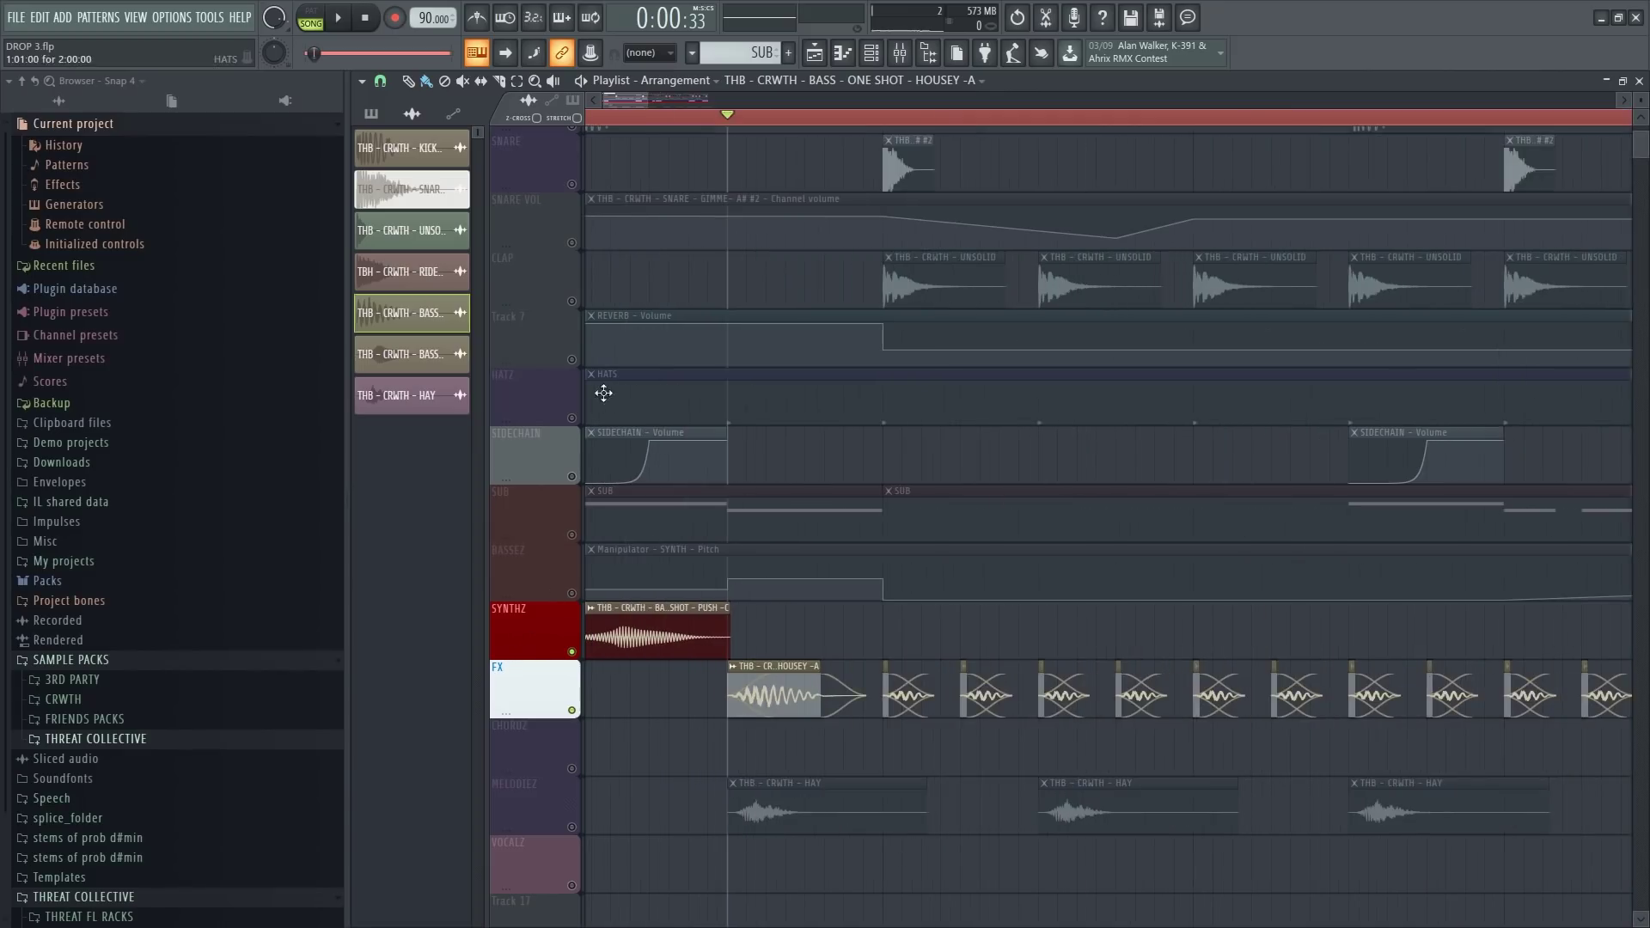
double_click(676, 658)
key("Escape")
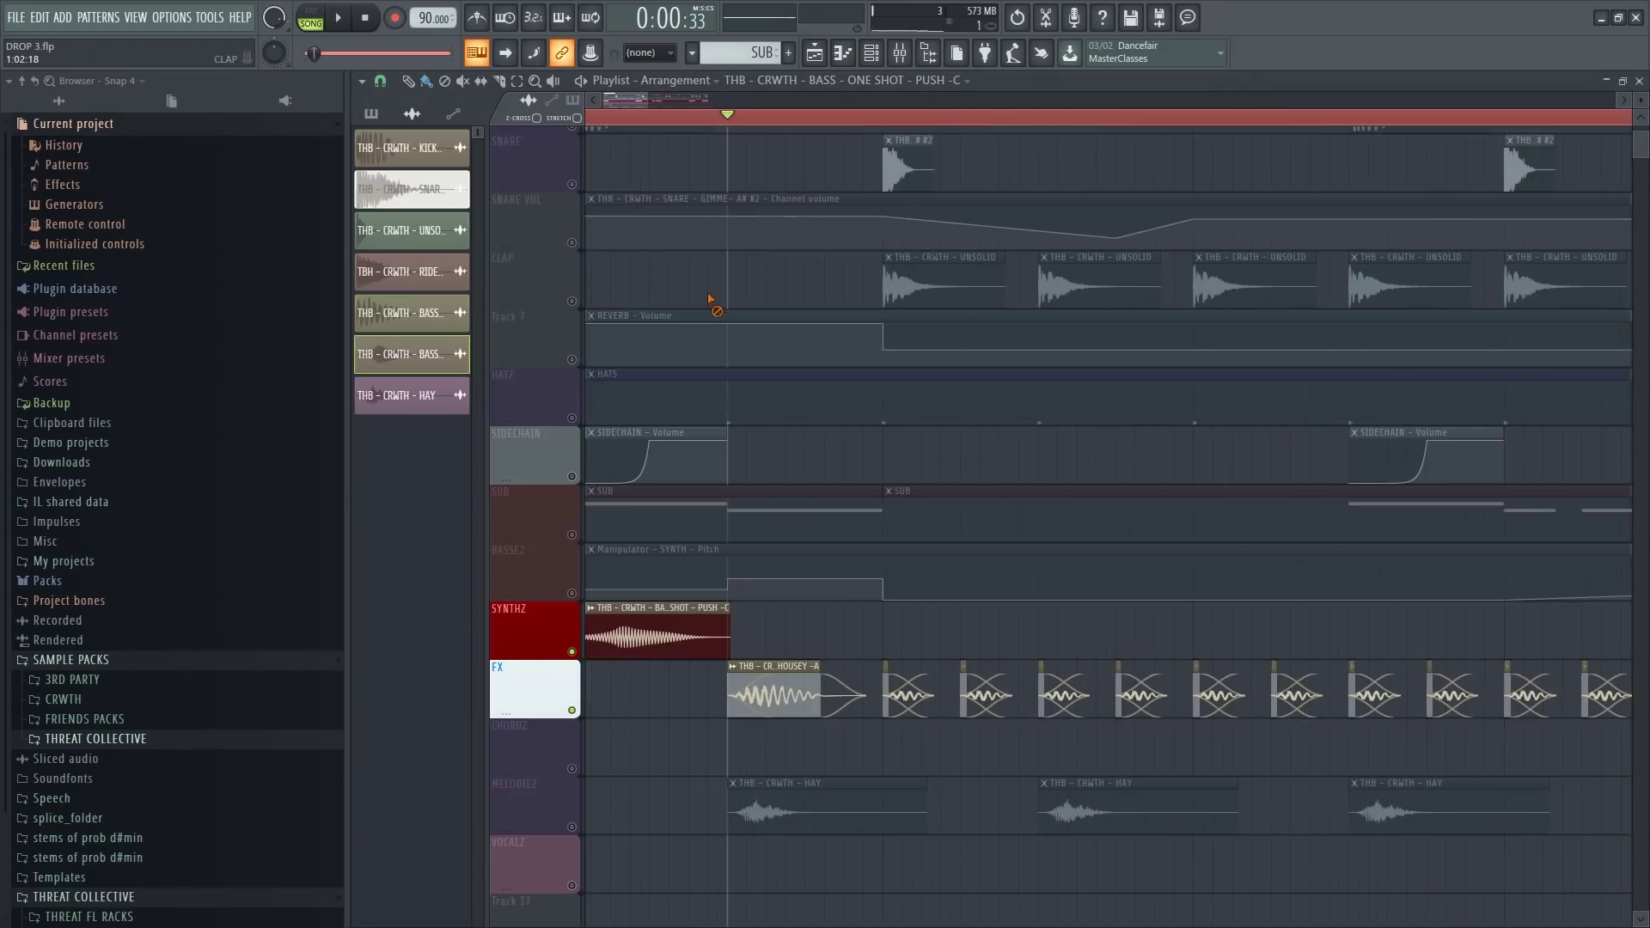
key("space")
key("space")
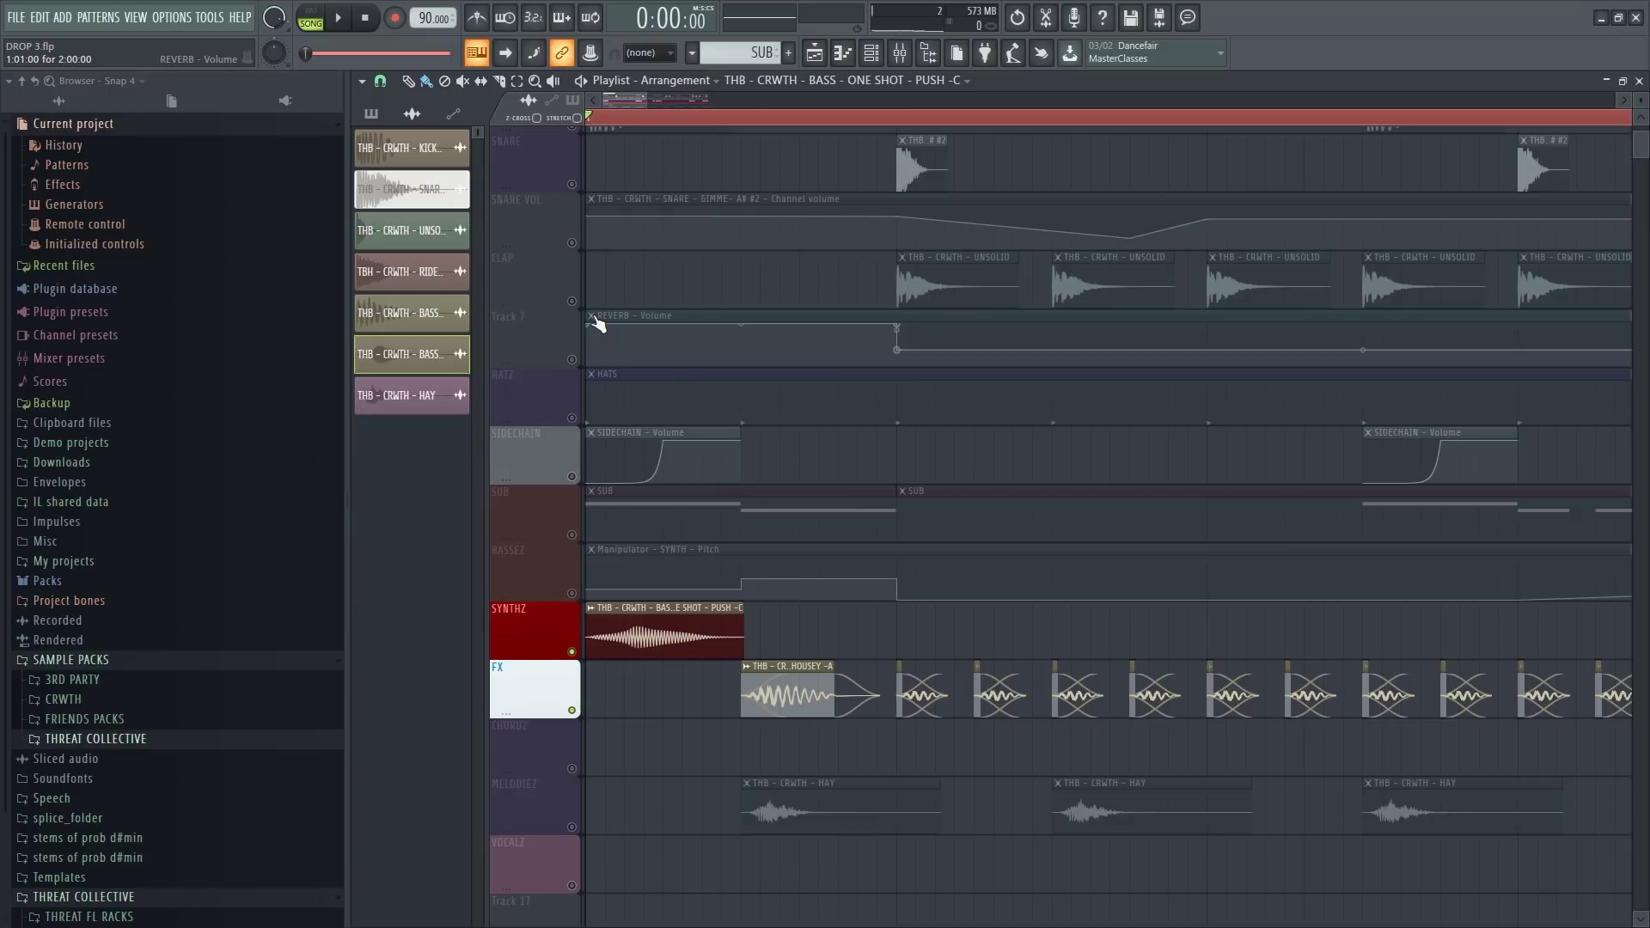
Unmute the SIDECHAIN track and the reverb volume automation on Track 7, and play the basses with them
scroll(658, 652, "down", 4)
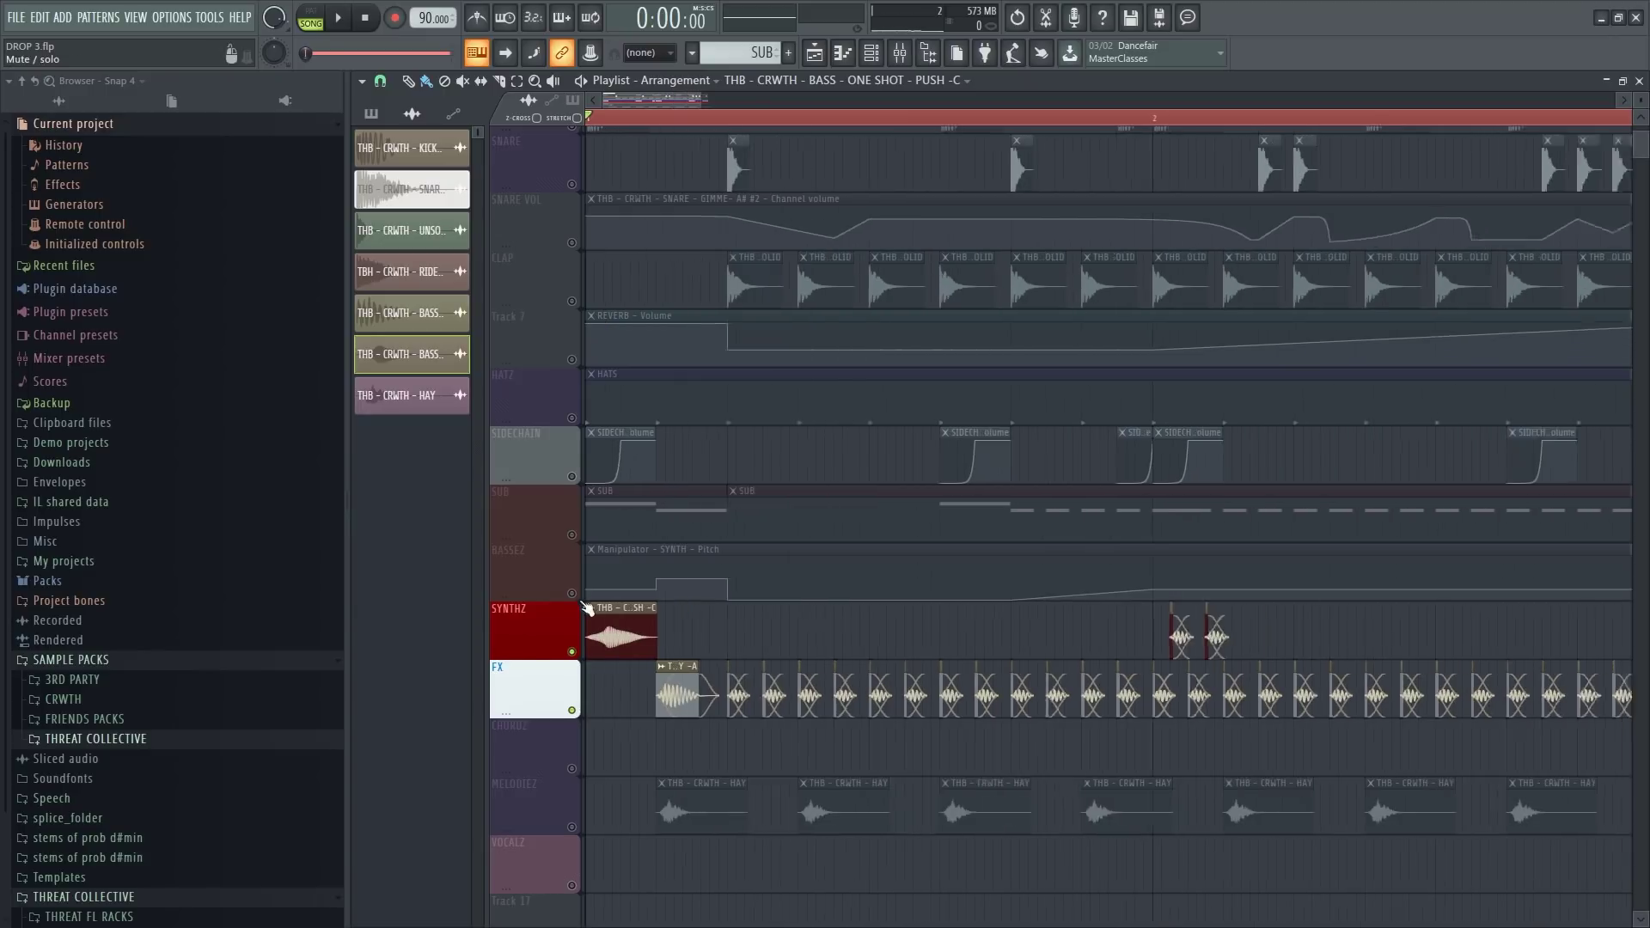
left_click(572, 477)
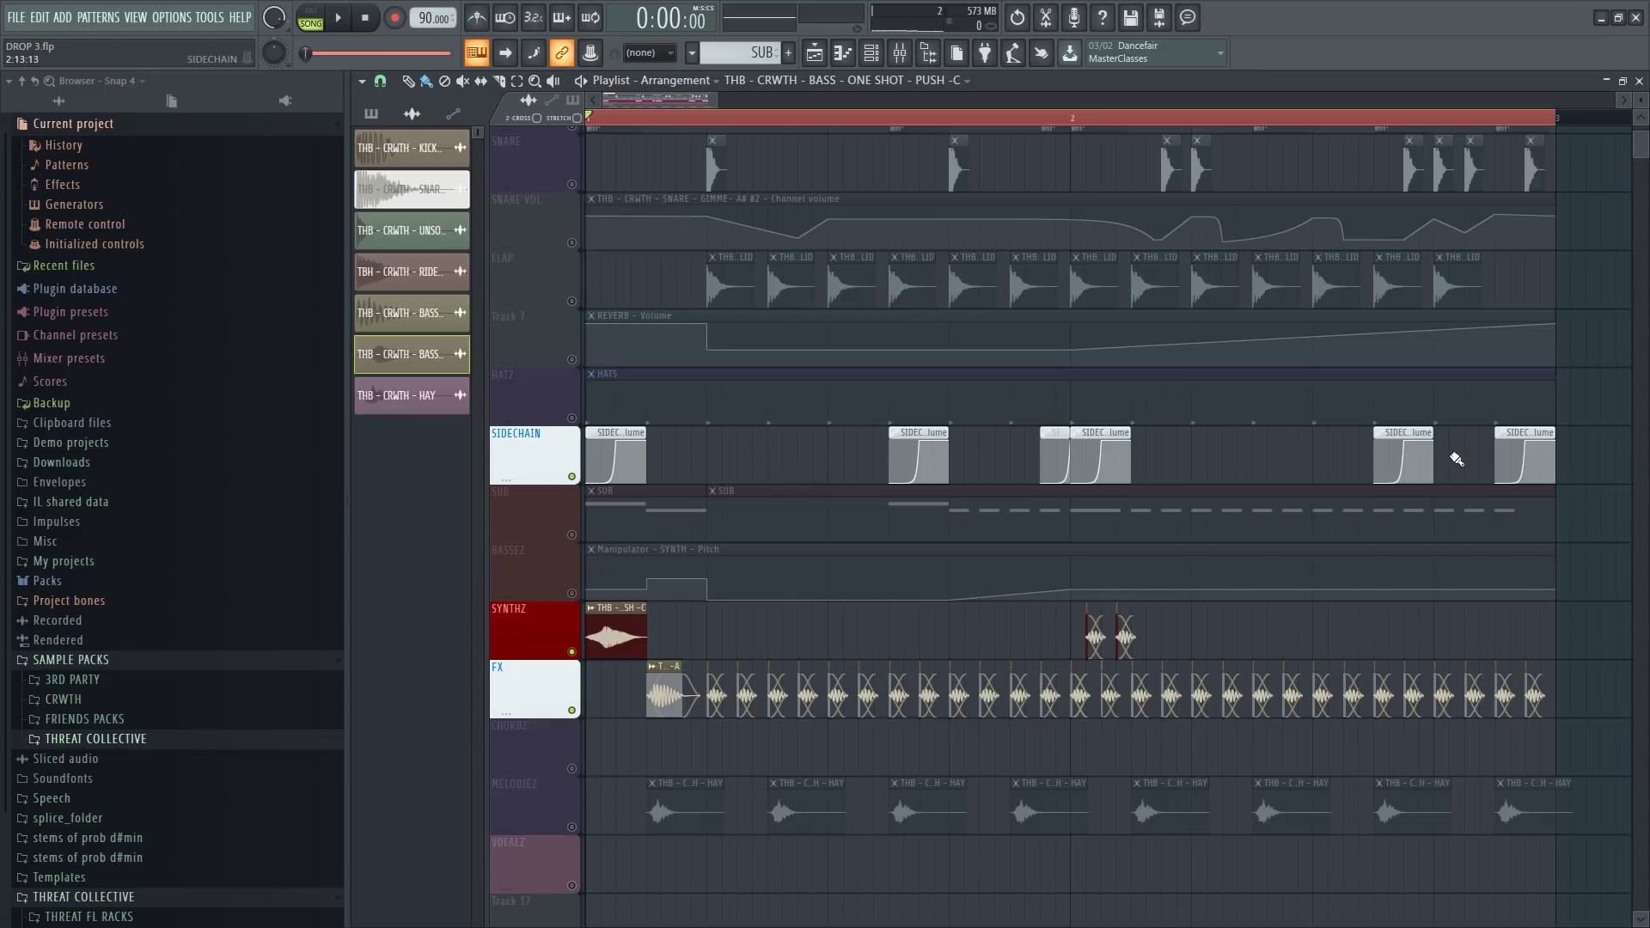
left_click(571, 359)
scroll(578, 357, "down", 2)
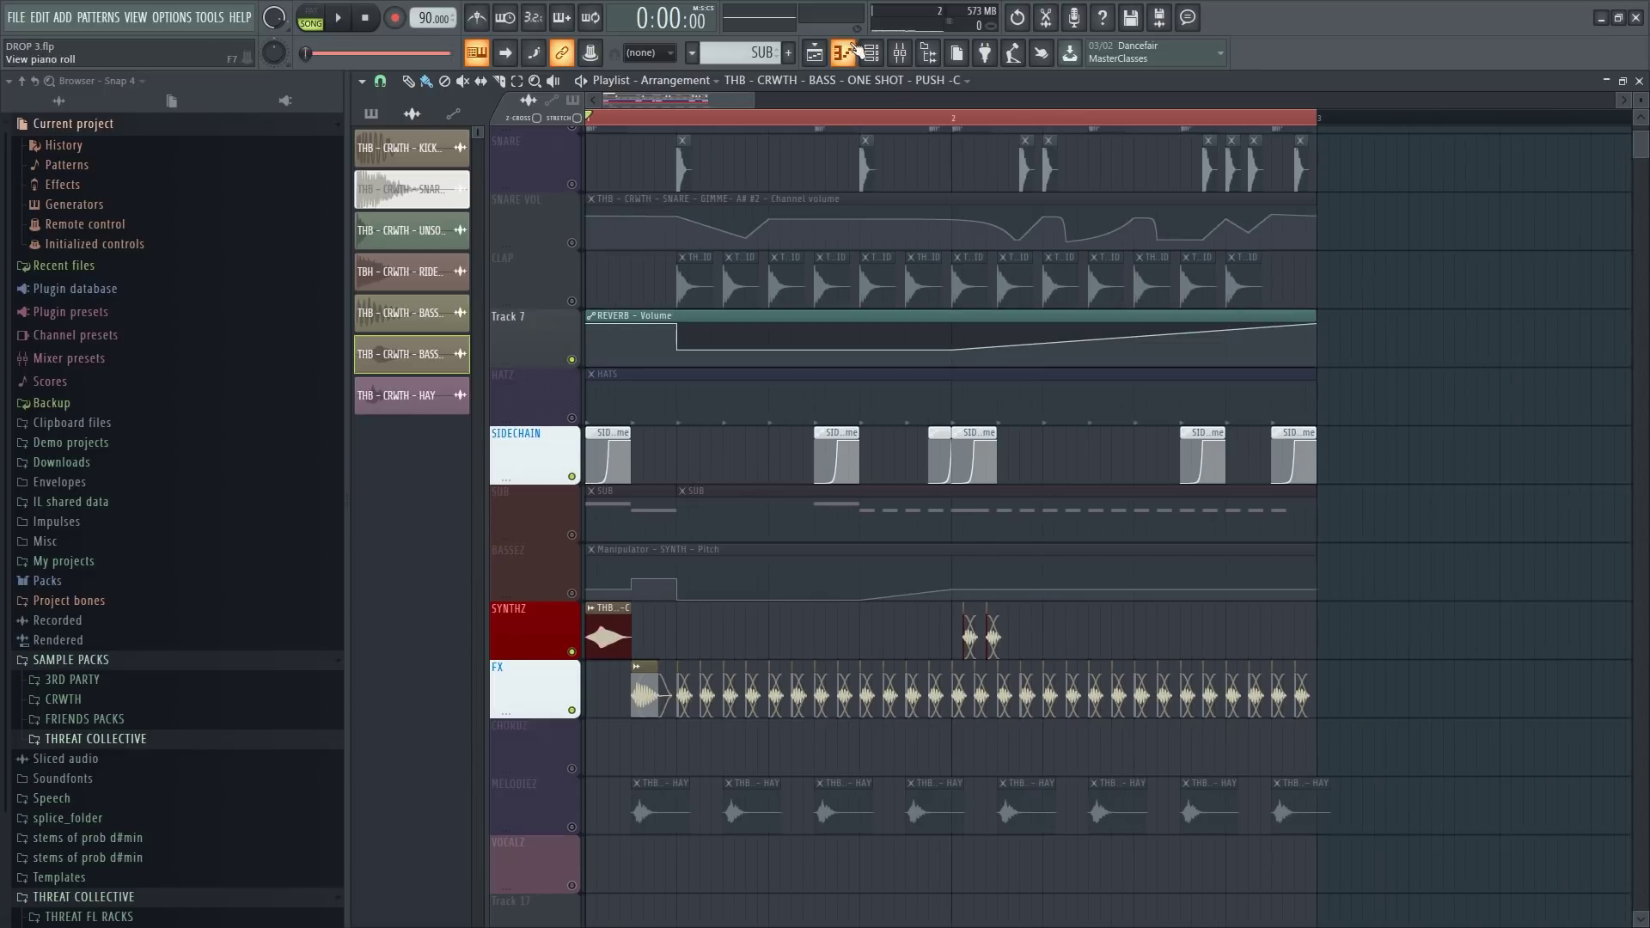
key("space")
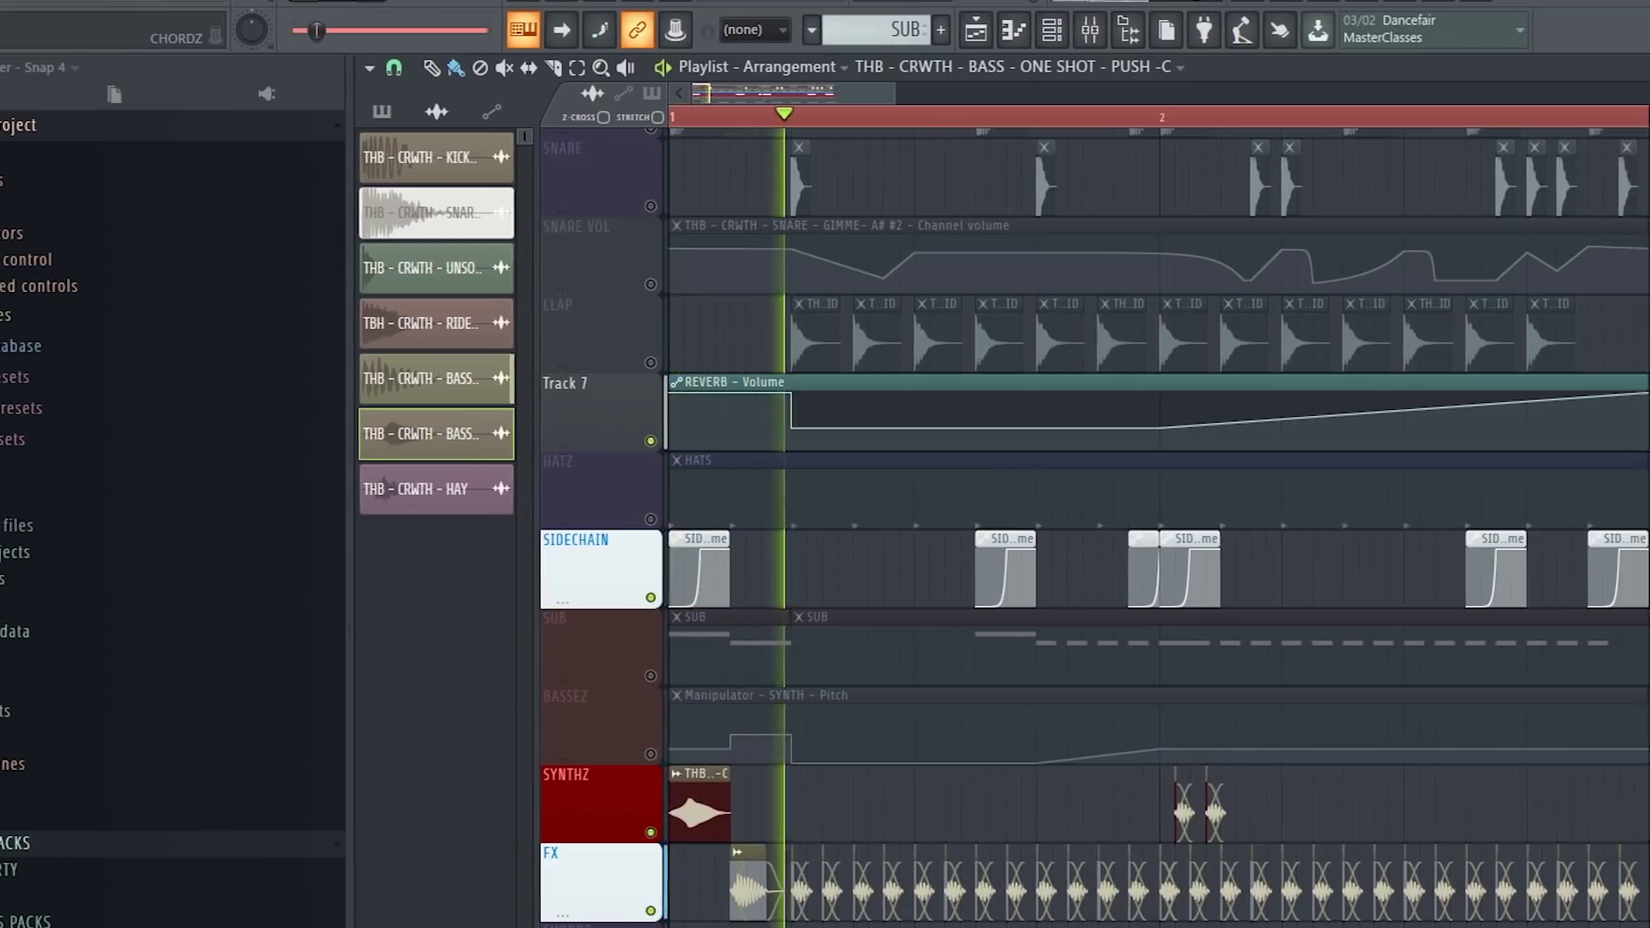
key("space")
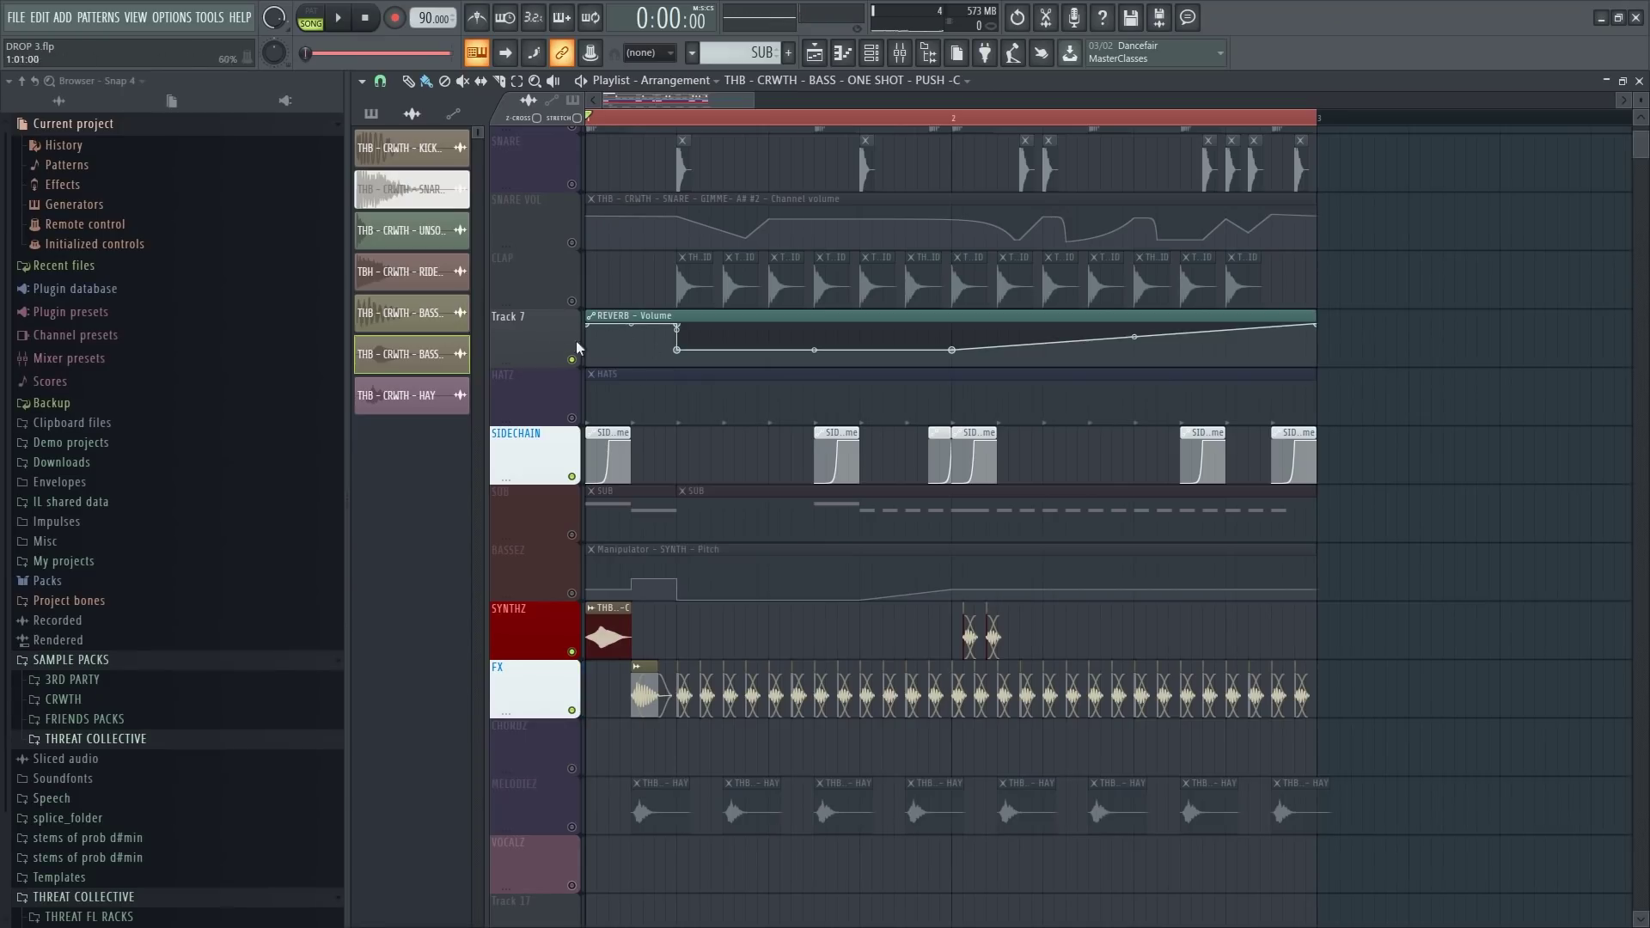
Replay the opening bass clips to listen to the reverb volume automation and sidechain
scroll(619, 340, "up", 3)
key("space")
key("space")
key("space")
scroll(707, 339, "down", 2)
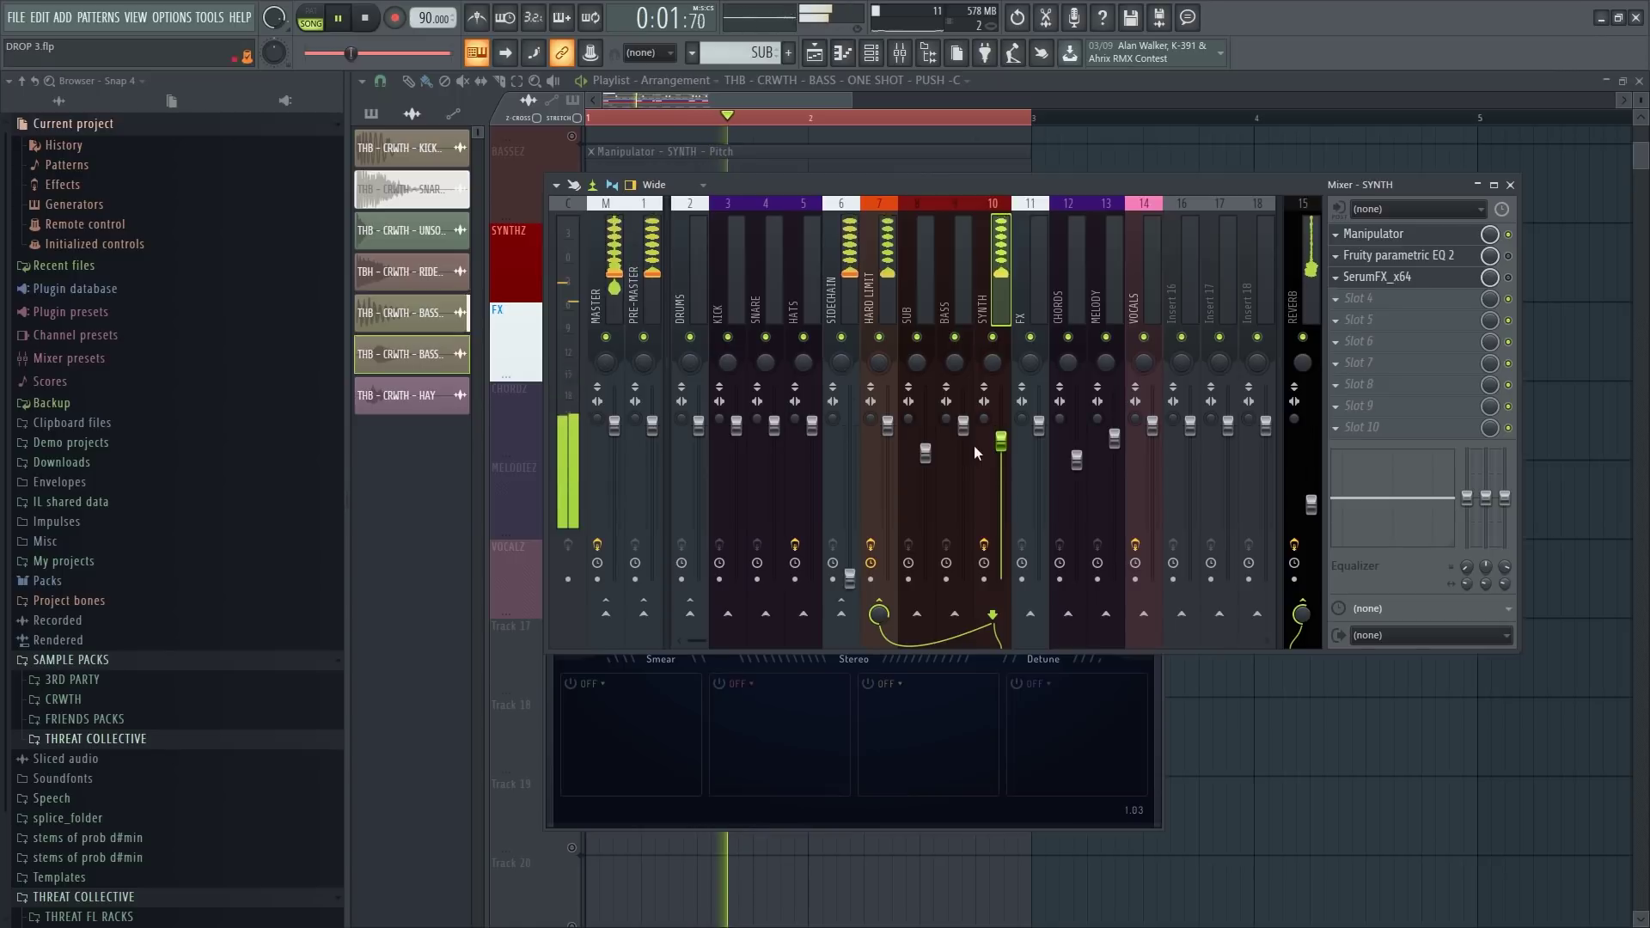
Move the overlapping SYNTH effect windows apart to show Manipulator, and stop playback
left_click_drag(904, 184, 905, 199)
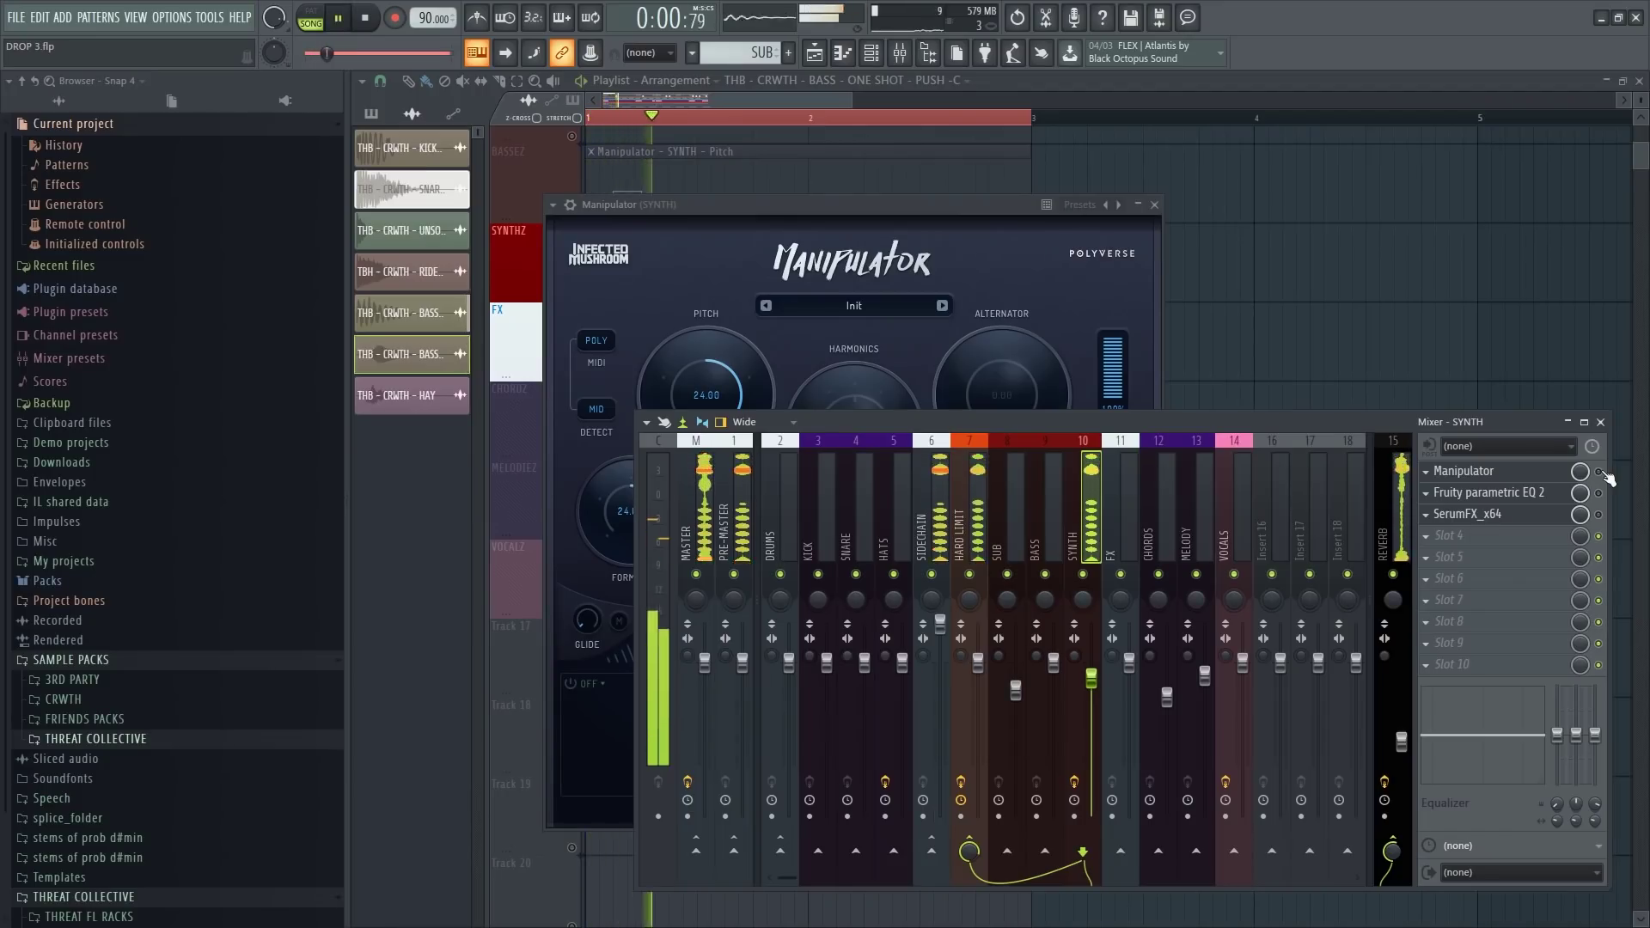
key("space")
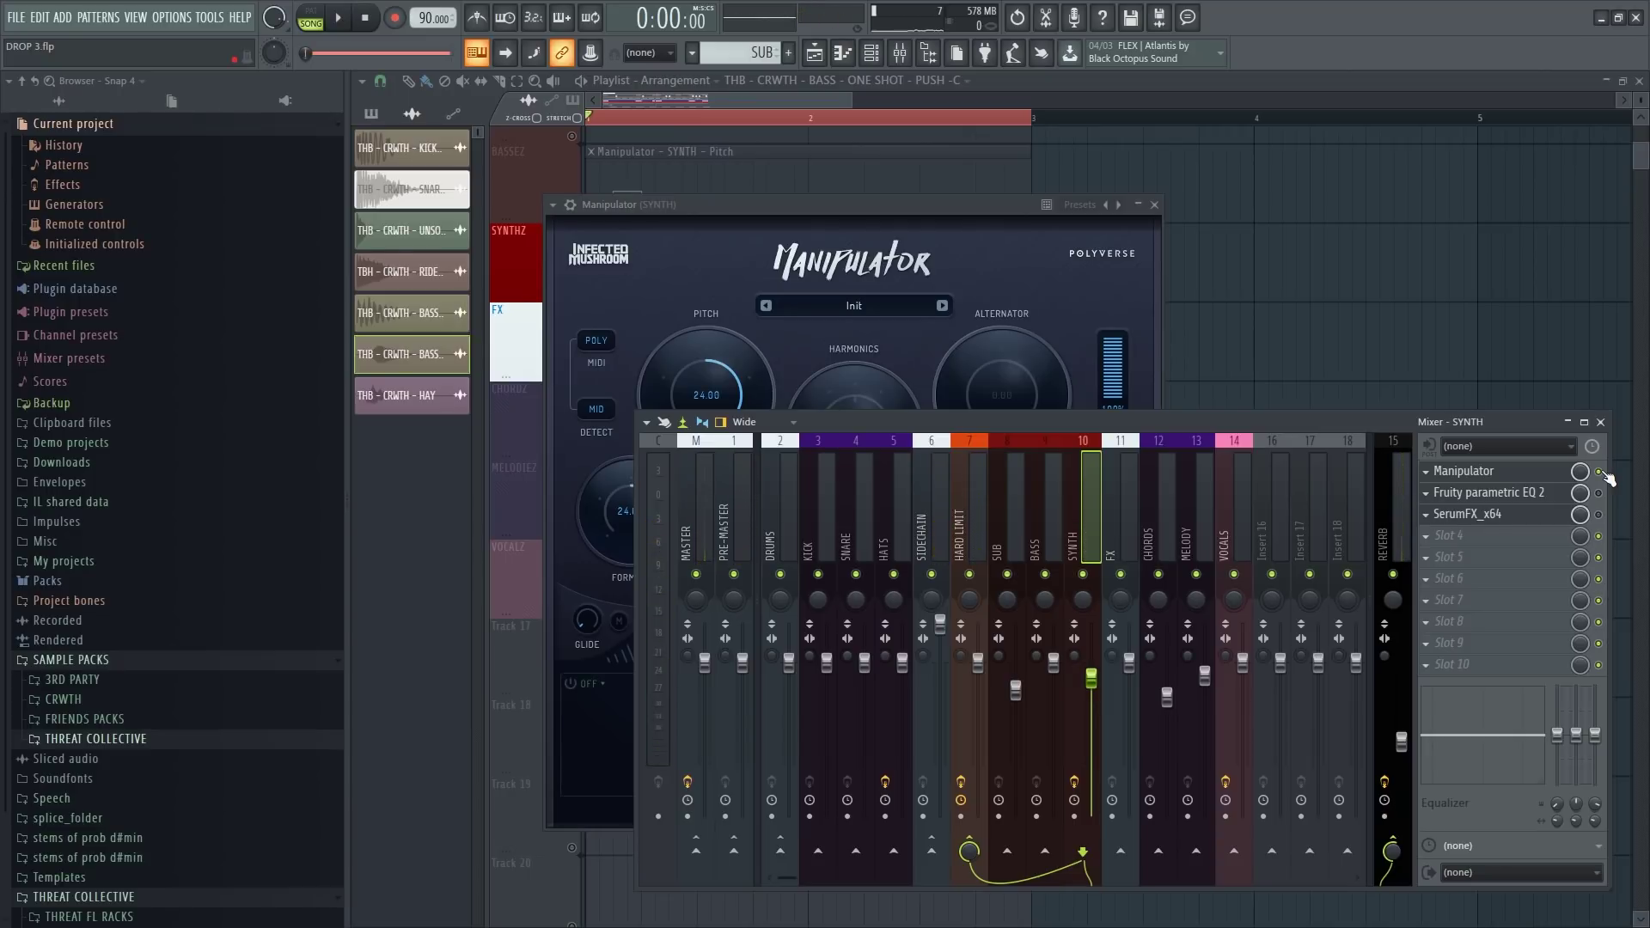
left_click_drag(817, 210, 822, 165)
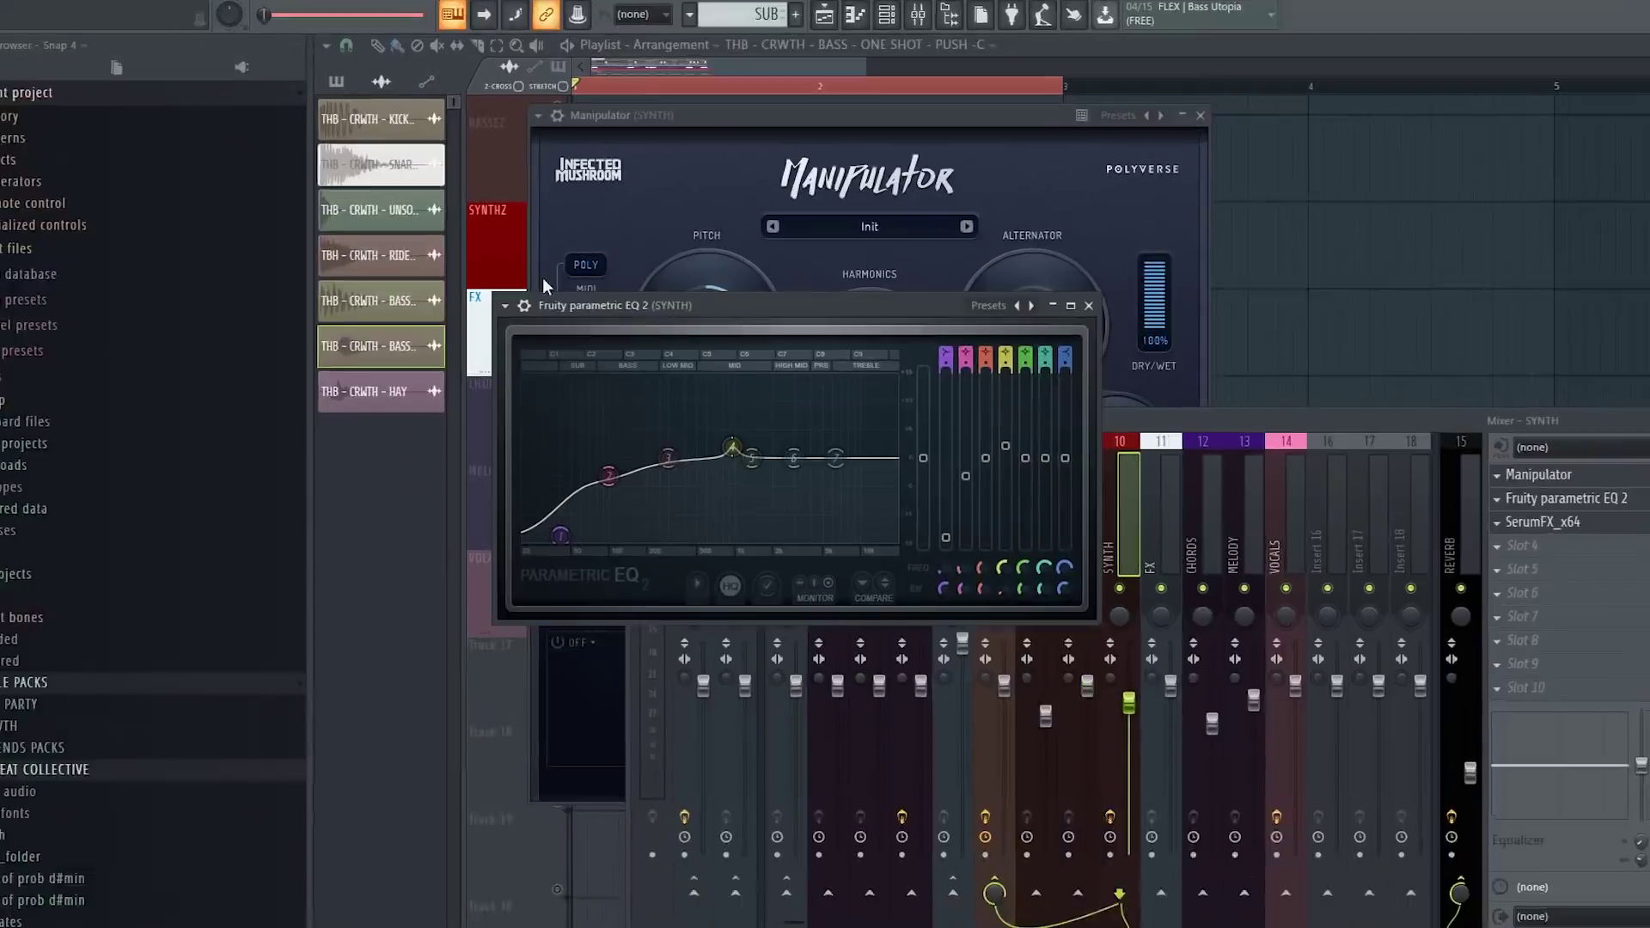
View the Fruity parametric EQ 2 on the SYNTH mixer track, and enable the track's SerumFX_x64 effect
key("F9")
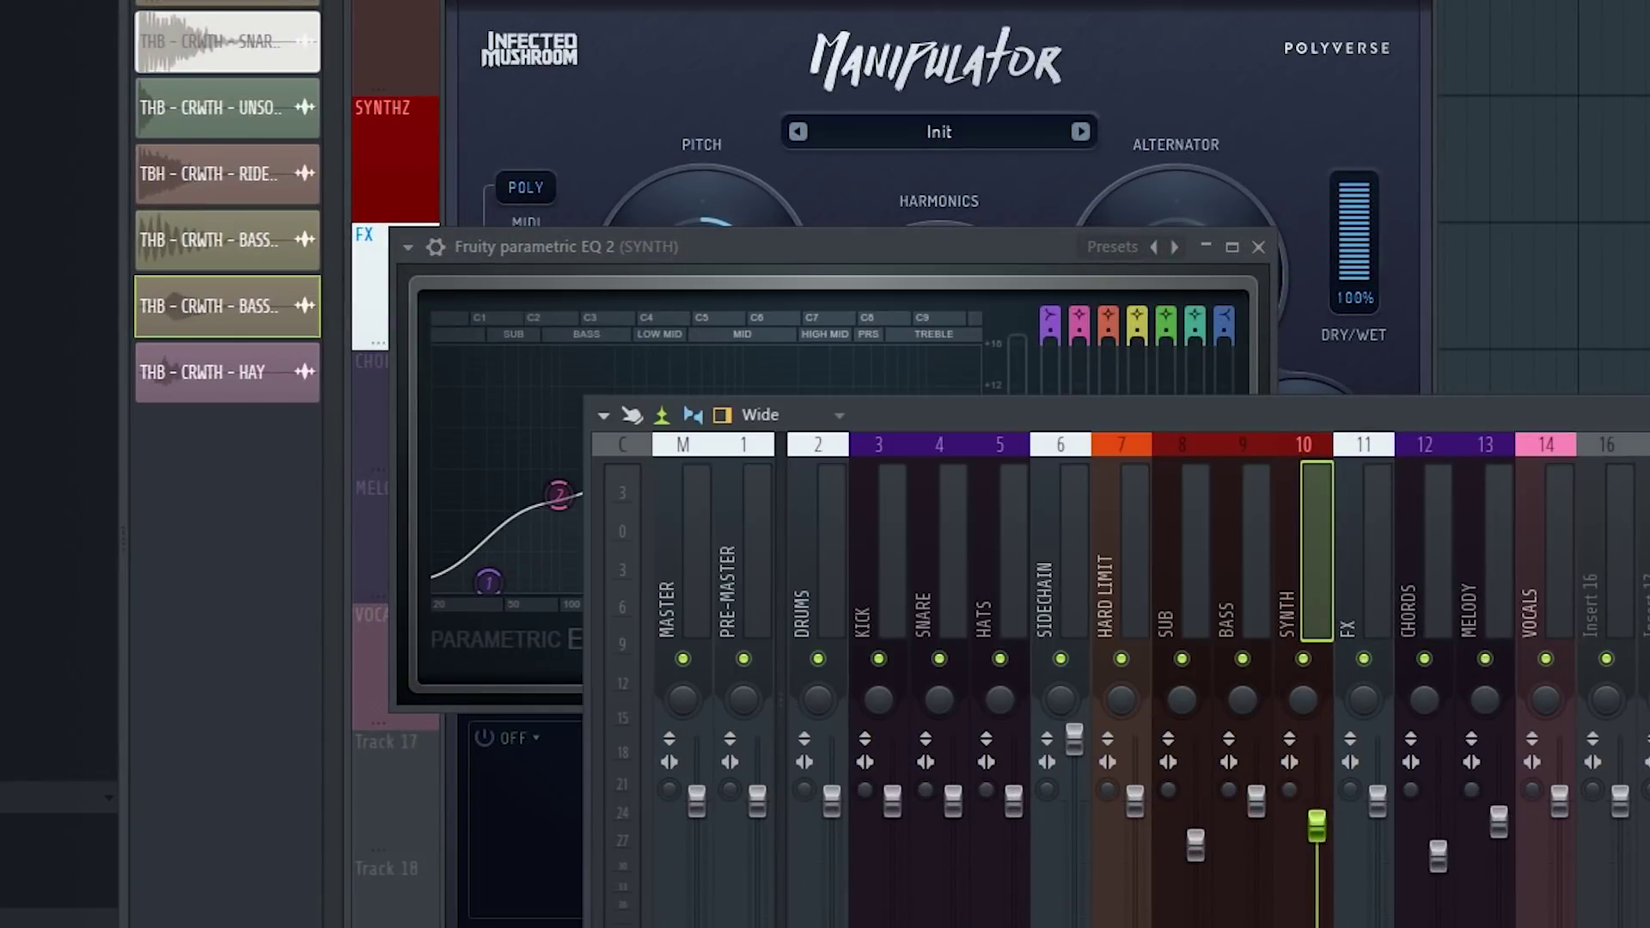
left_click(721, 247)
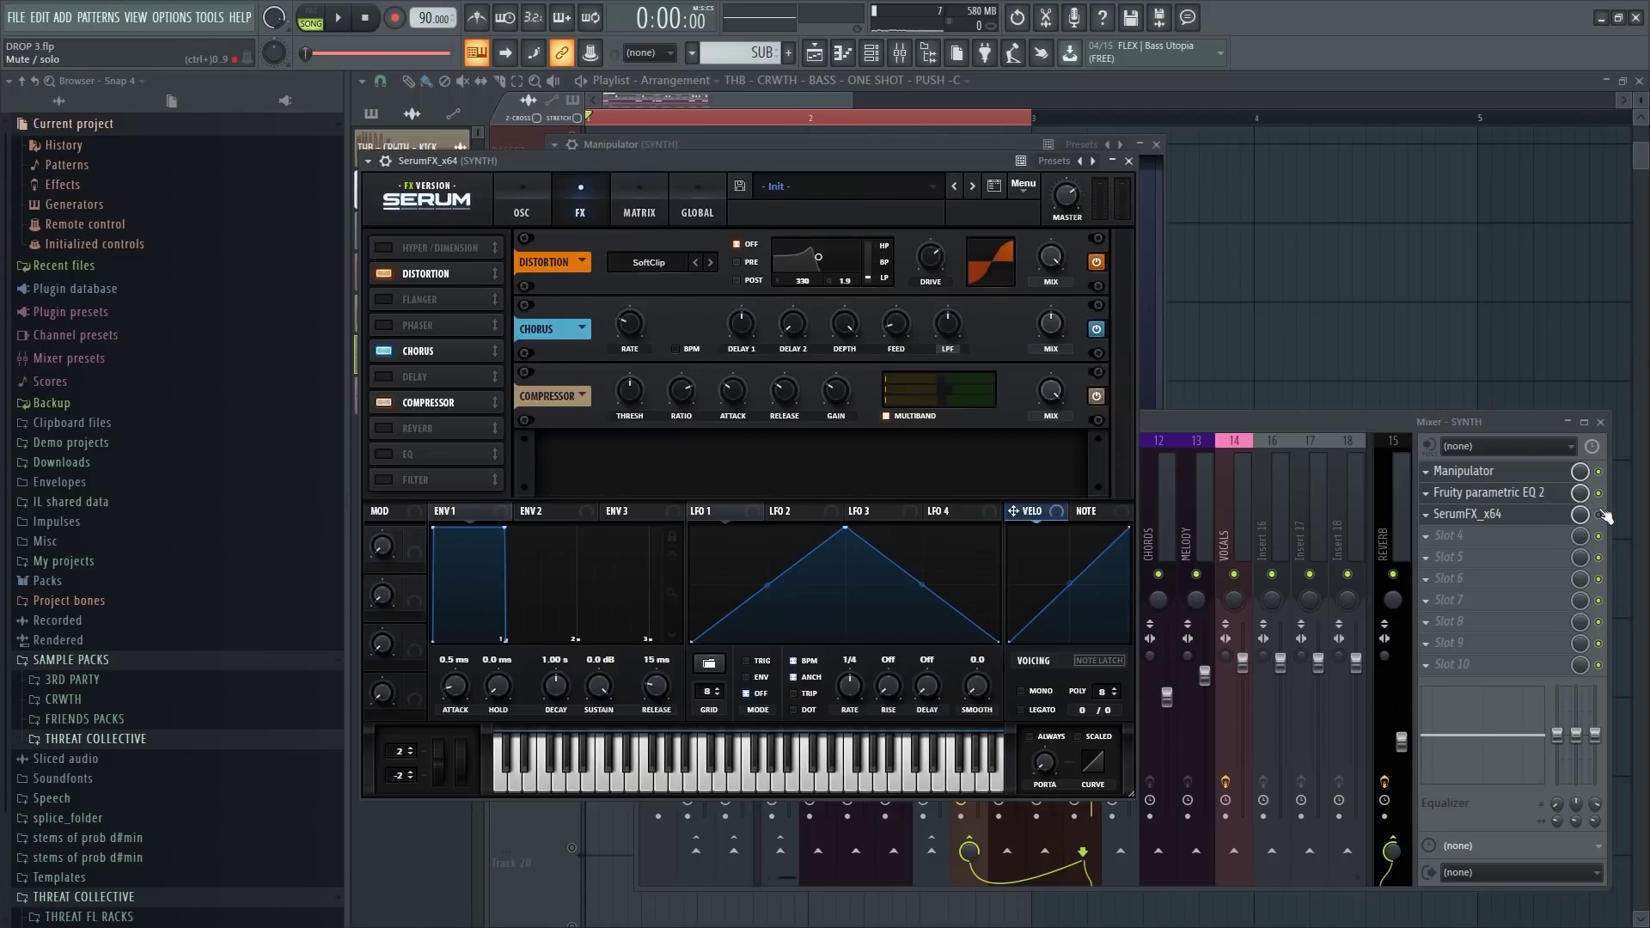
left_click(1599, 516)
left_click(693, 163)
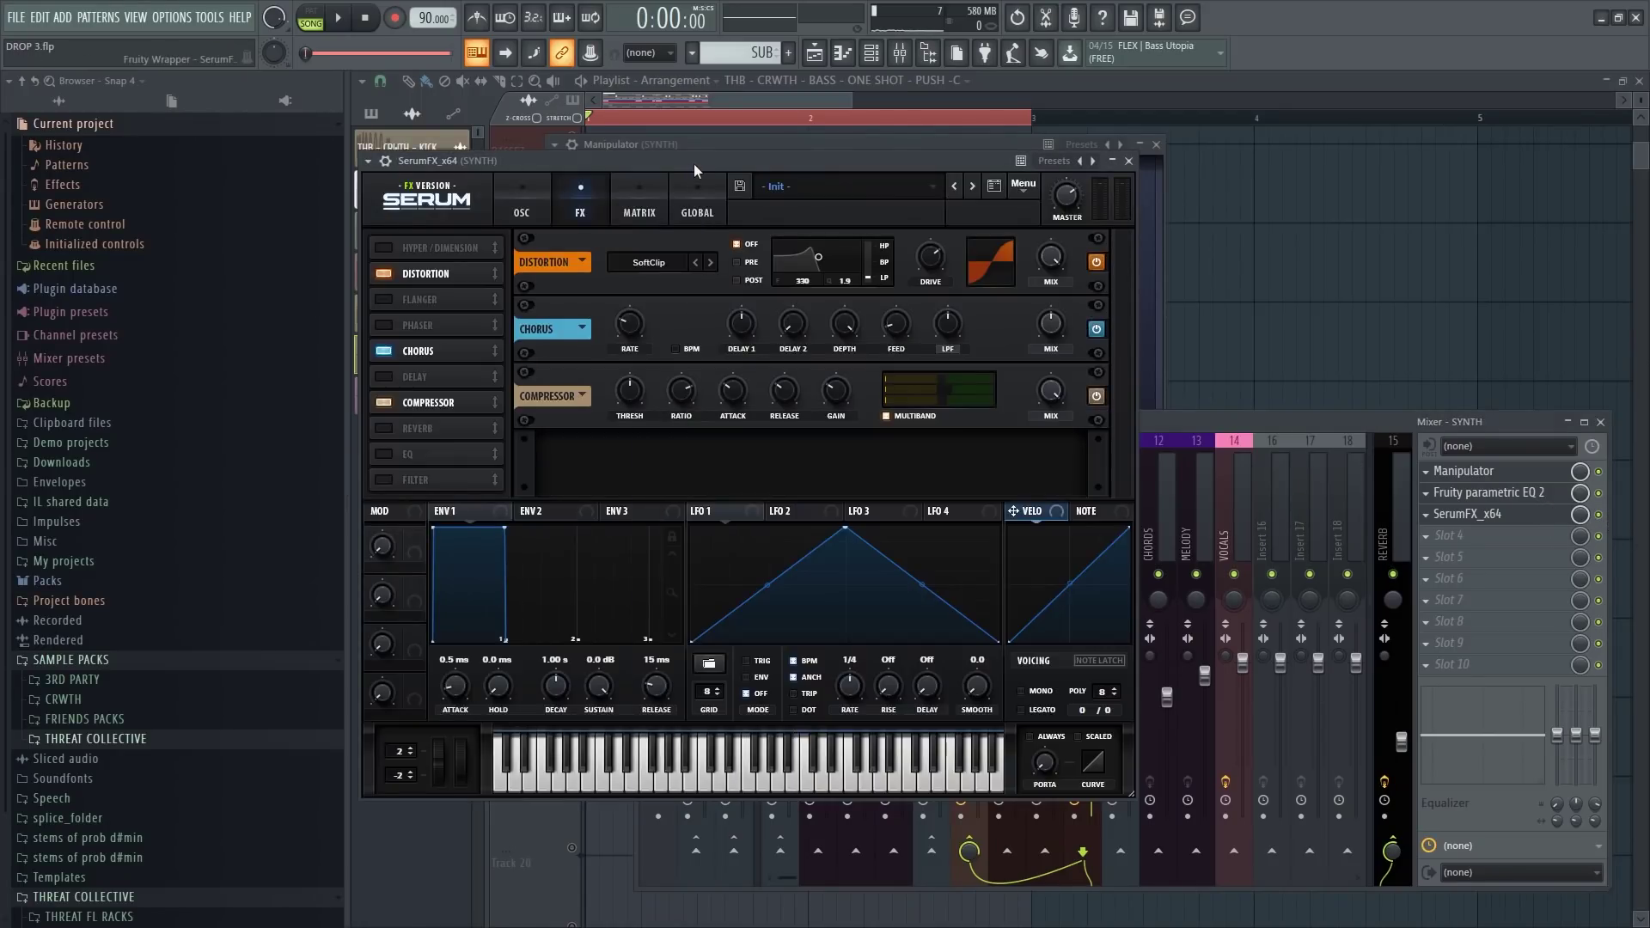